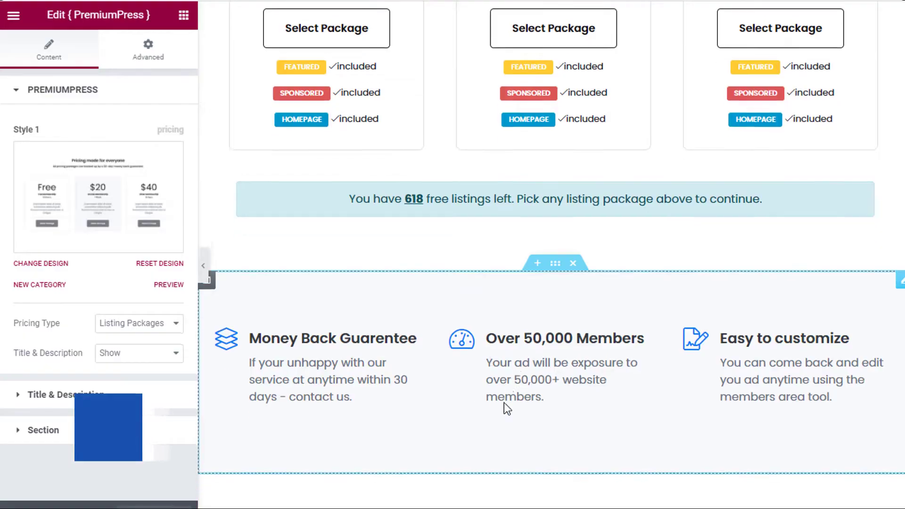
- Scroll back up past the intro to the WordPress admin Dashboard
scroll(607, 413, up, 5)
scroll(607, 413, up, 3)
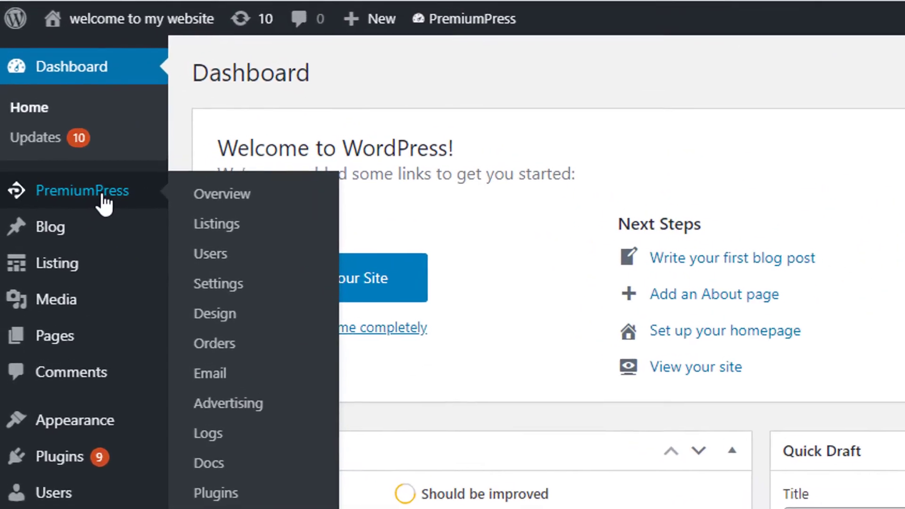
- Go to PremiumPress Design > Edit Pages and scroll down to Add Listing Page
click(66, 126)
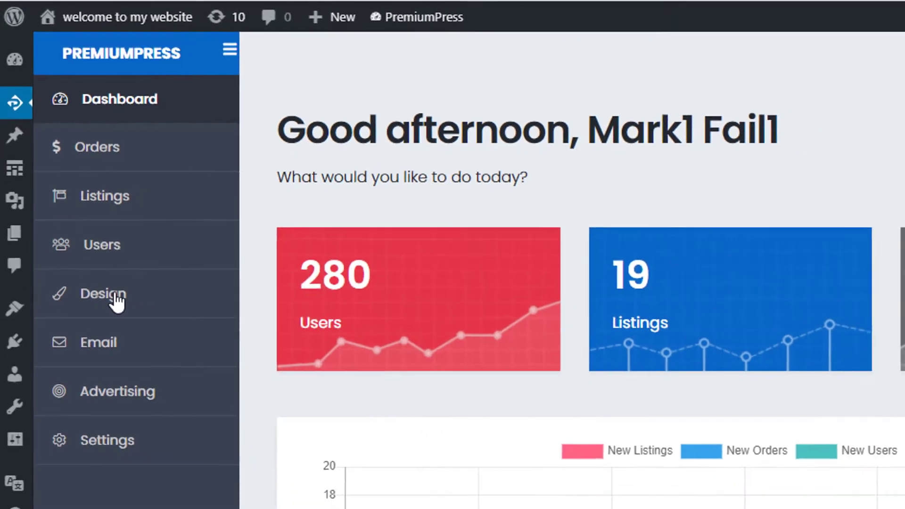
click(130, 336)
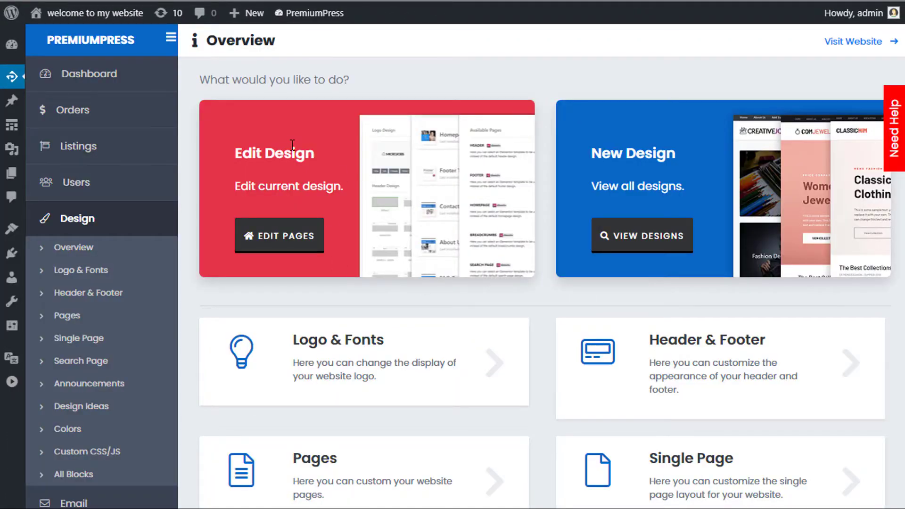
click(307, 236)
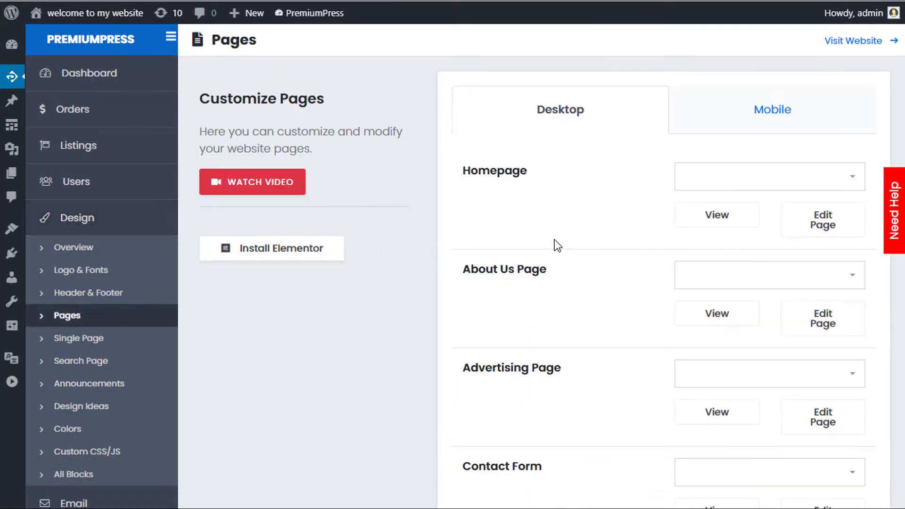
scroll(625, 194, down, 3)
scroll(615, 203, down, 8)
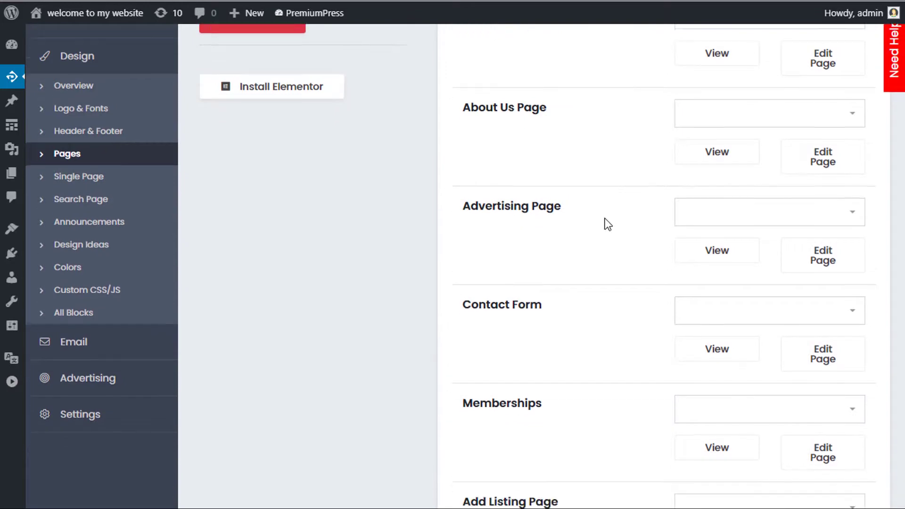
scroll(641, 242, up, 11)
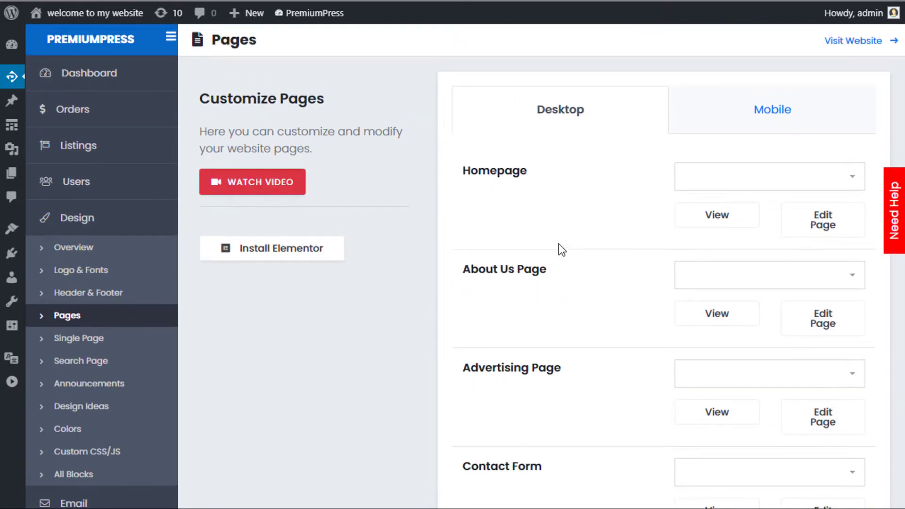
scroll(547, 278, down, 2)
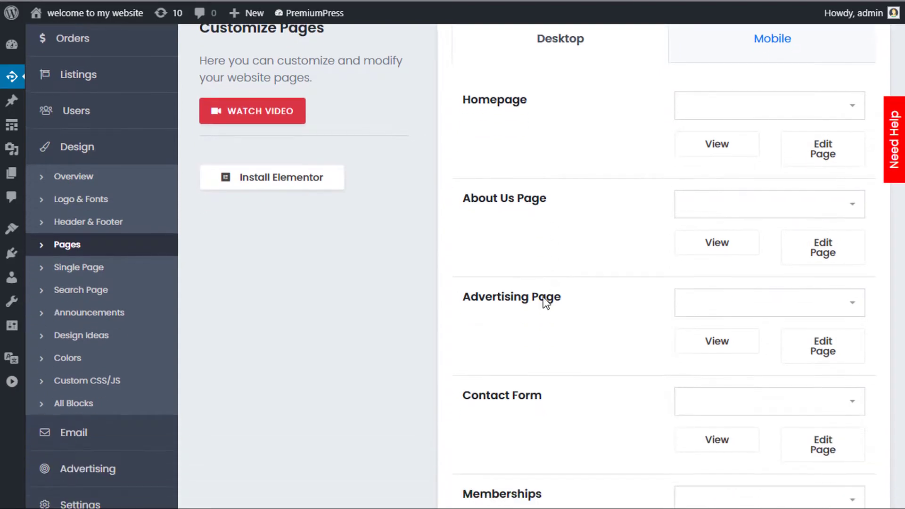
scroll(522, 323, up, 2)
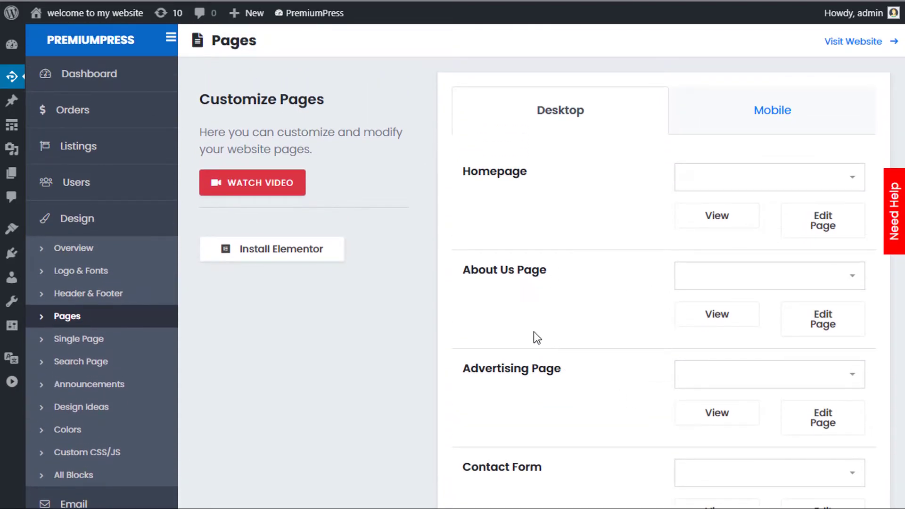
scroll(545, 327, down, 4)
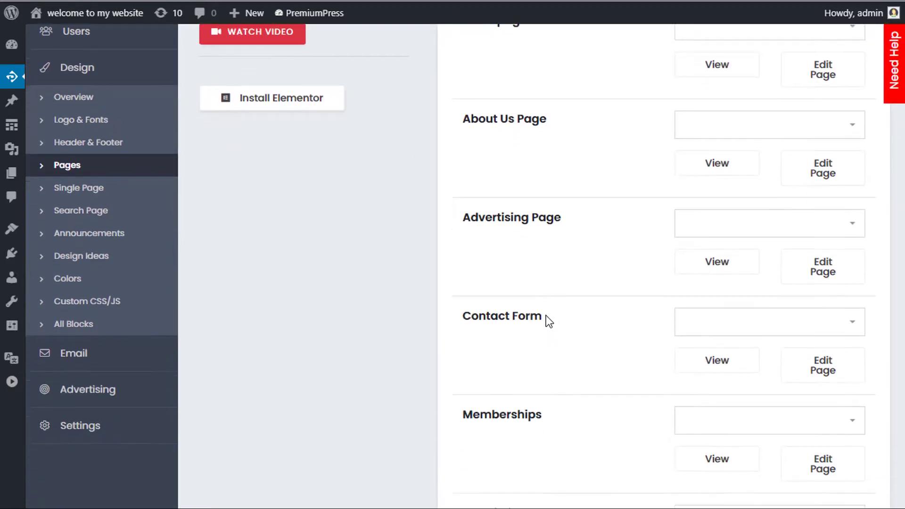
scroll(542, 321, down, 5)
scroll(537, 327, down, 2)
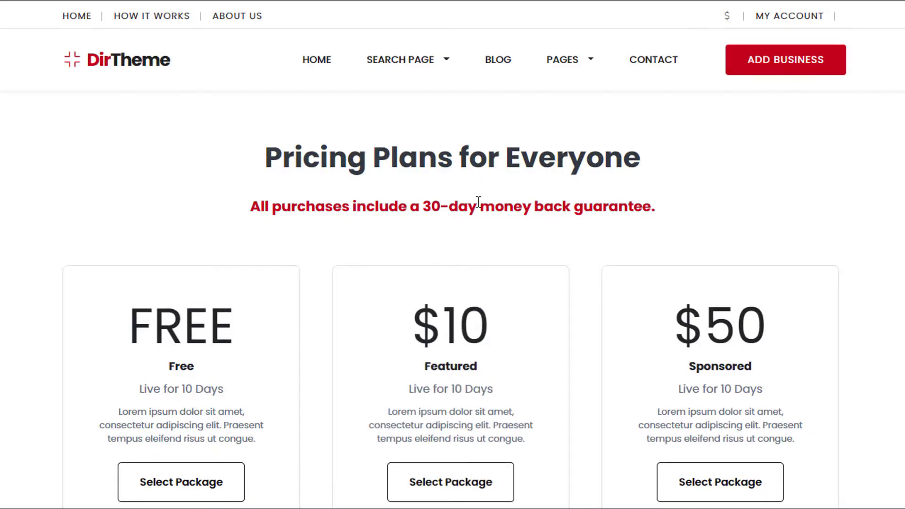
scroll(478, 202, down, 5)
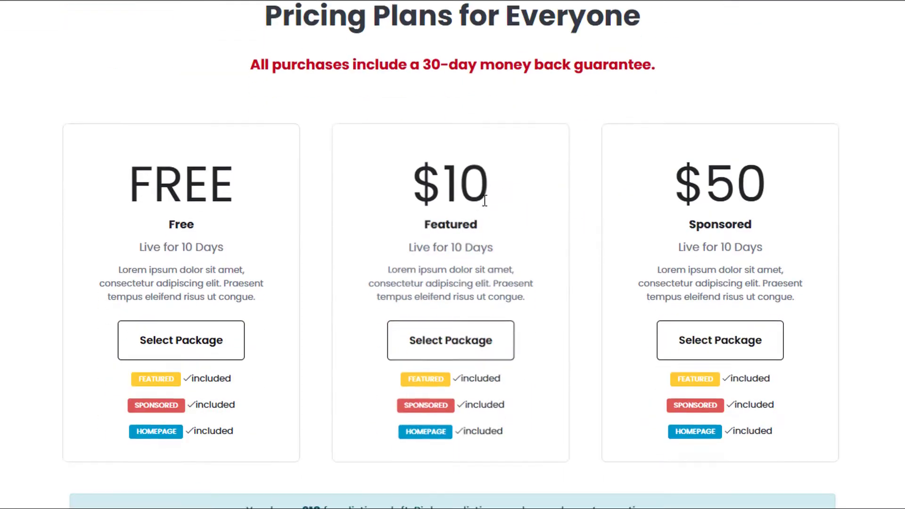
scroll(358, 156, up, 3)
scroll(339, 194, down, 3)
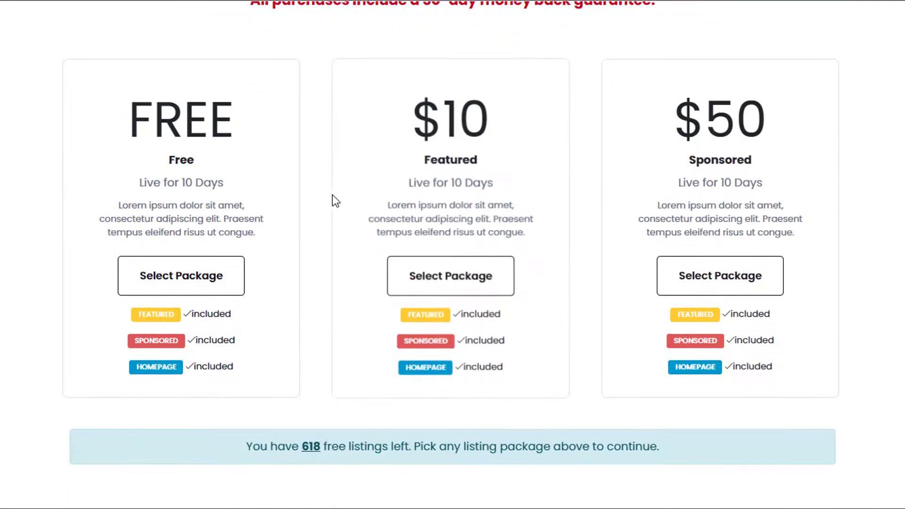
scroll(519, 350, up, 5)
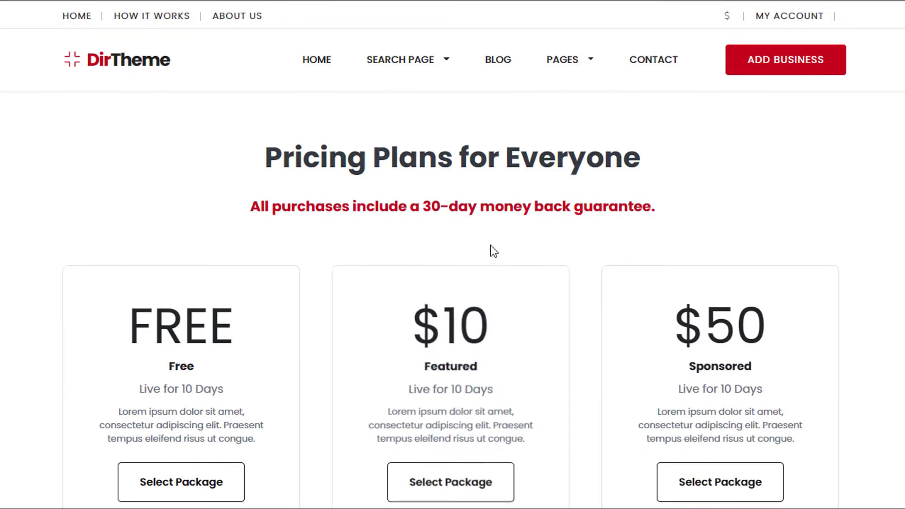
drag(623, 158, 253, 168)
click(318, 200)
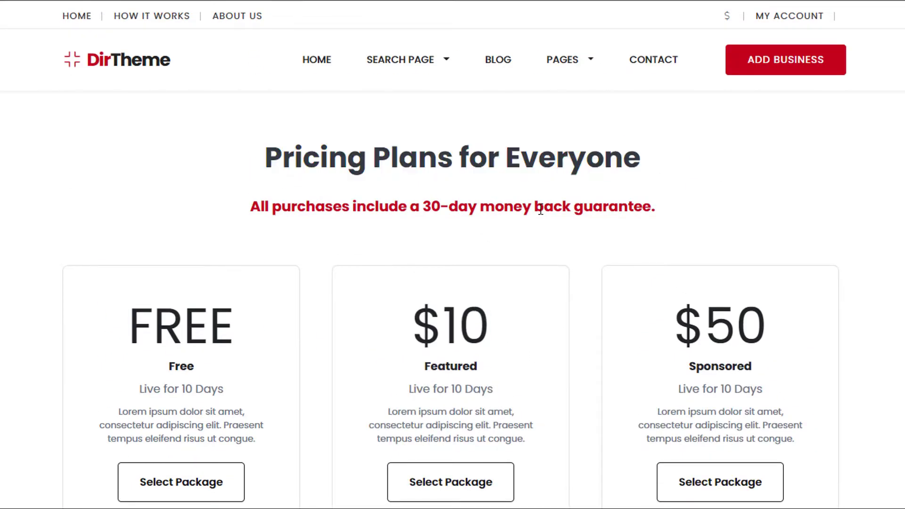
scroll(461, 261, down, 9)
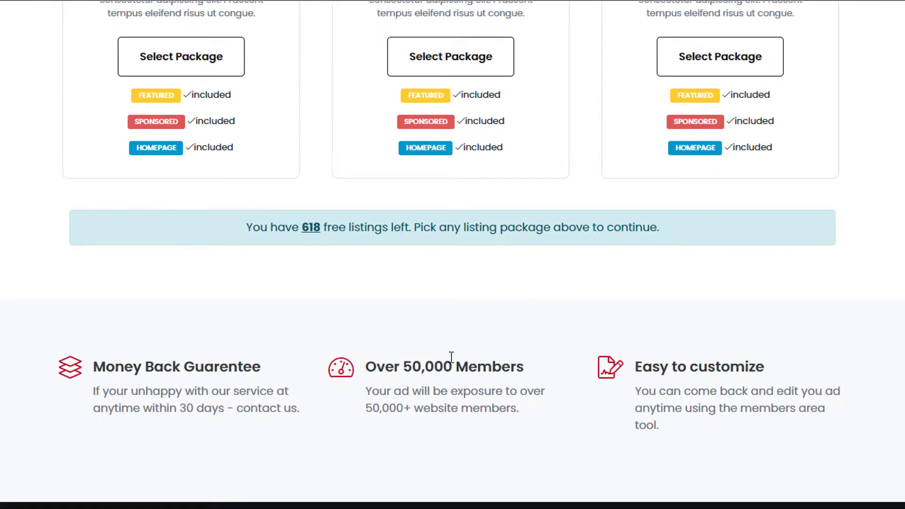
scroll(450, 357, up, 6)
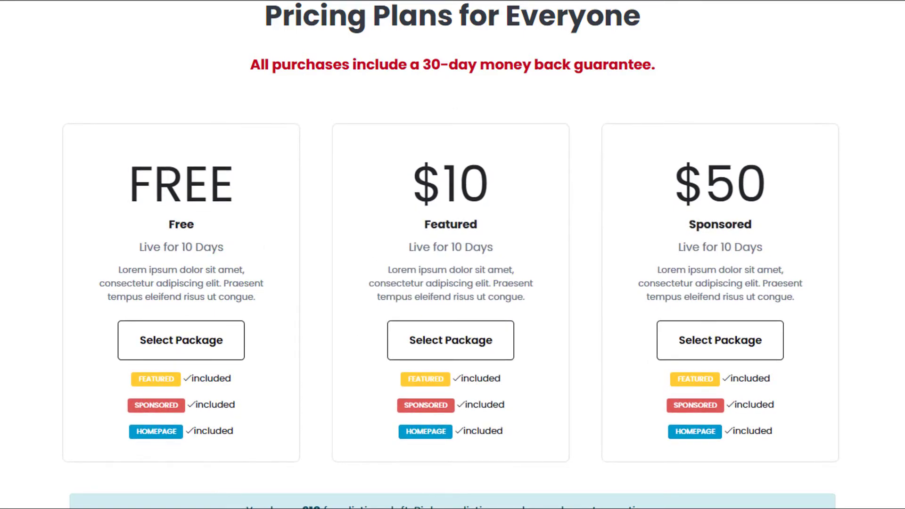
scroll(557, 168, up, 3)
drag(604, 158, 442, 136)
click(397, 187)
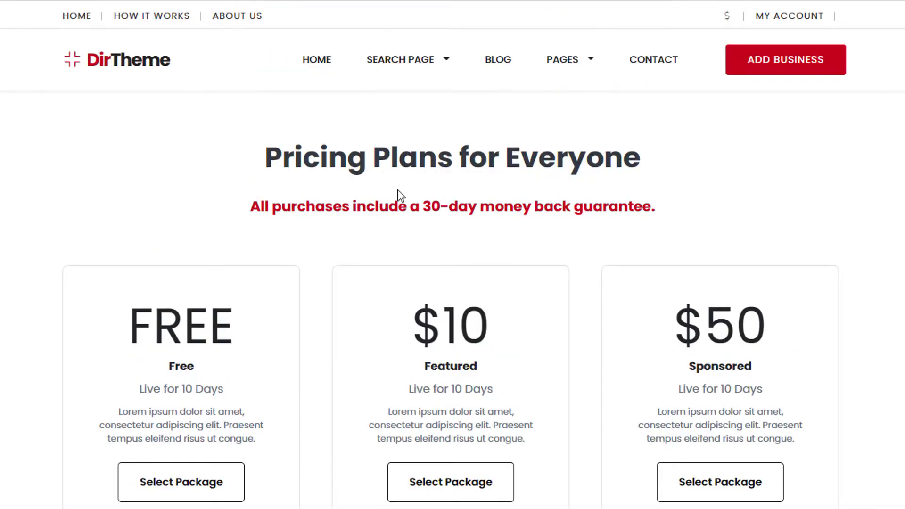
scroll(437, 213, down, 8)
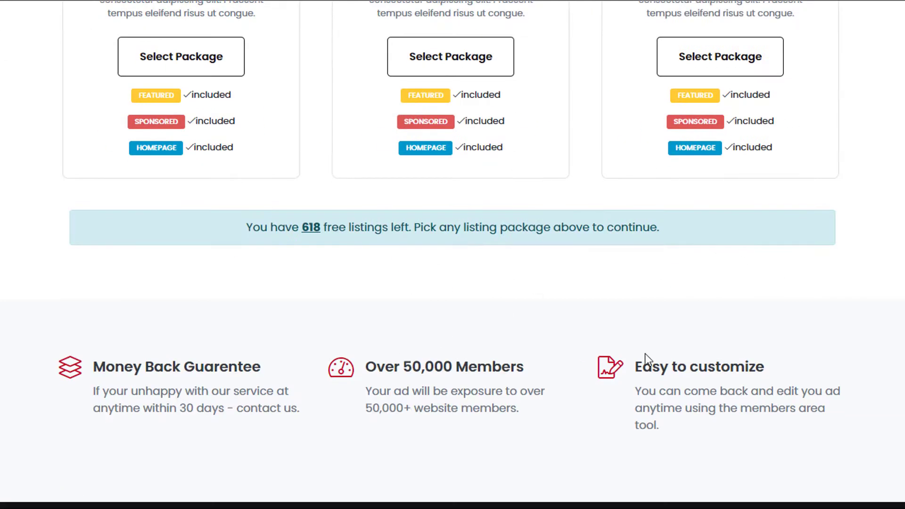
scroll(541, 216, up, 8)
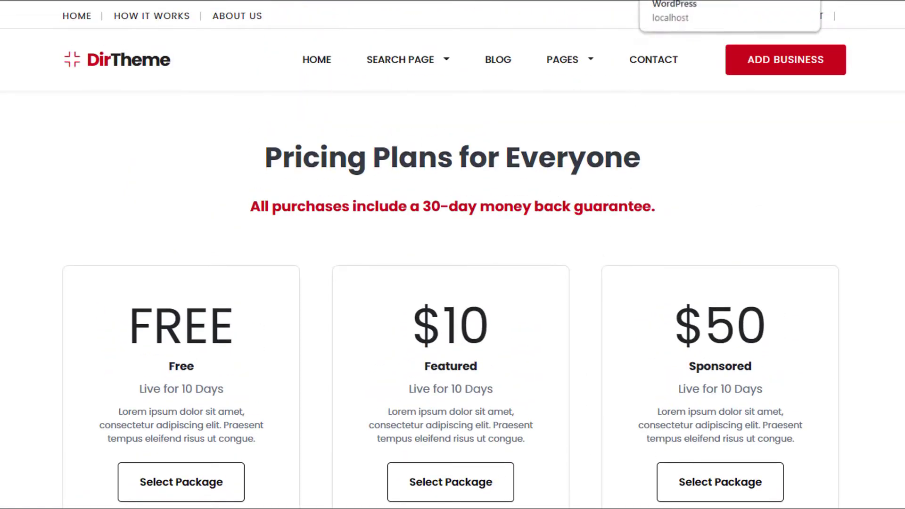
scroll(542, 274, up, 3)
scroll(544, 273, down, 3)
- Expand the Add Listing Page's pricing1 layout block and look over its contents
scroll(642, 270, up, 2)
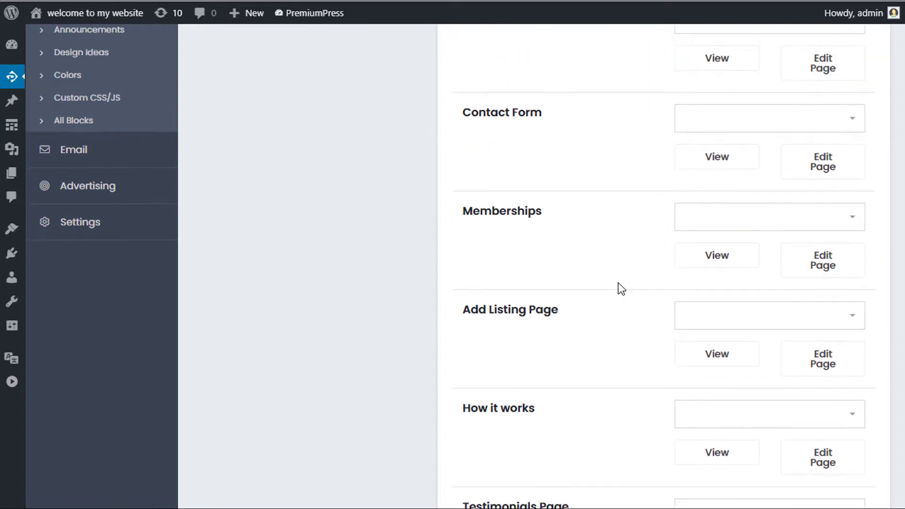
scroll(612, 287, down, 2)
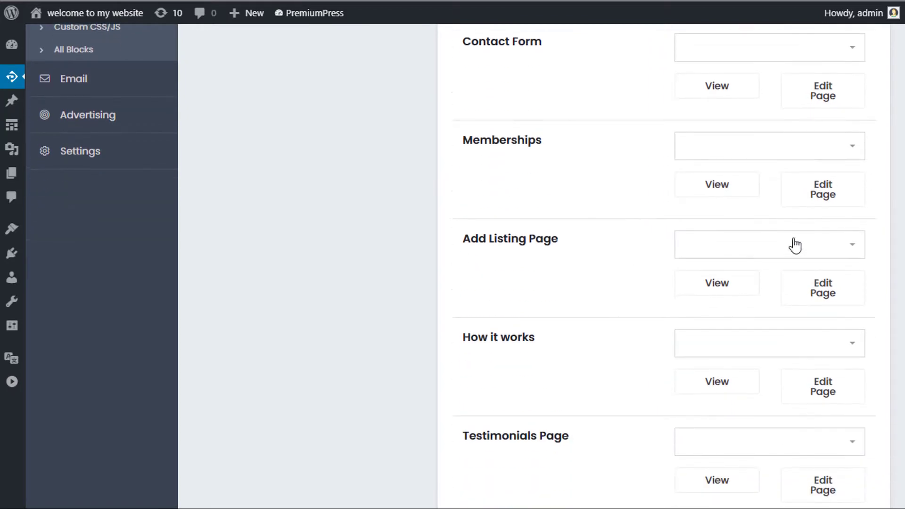
click(822, 289)
scroll(673, 280, down, 6)
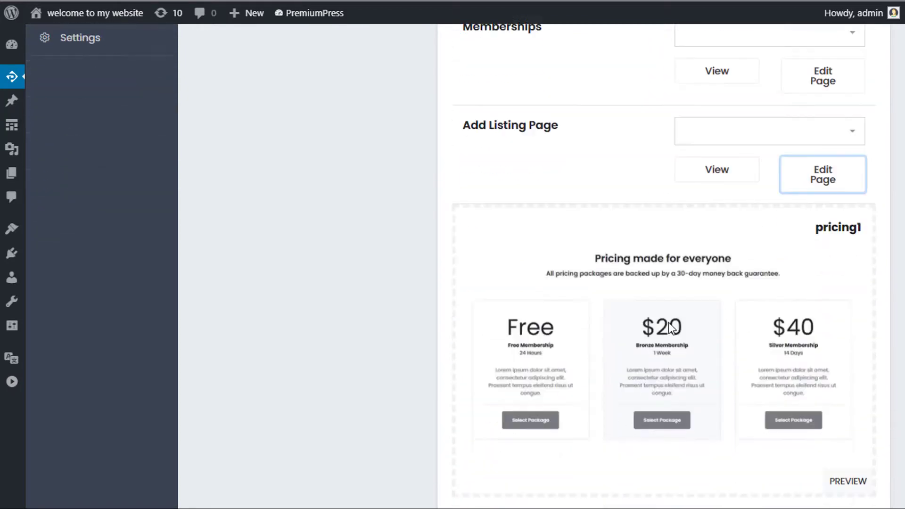
scroll(674, 282, up, 5)
scroll(678, 377, down, 5)
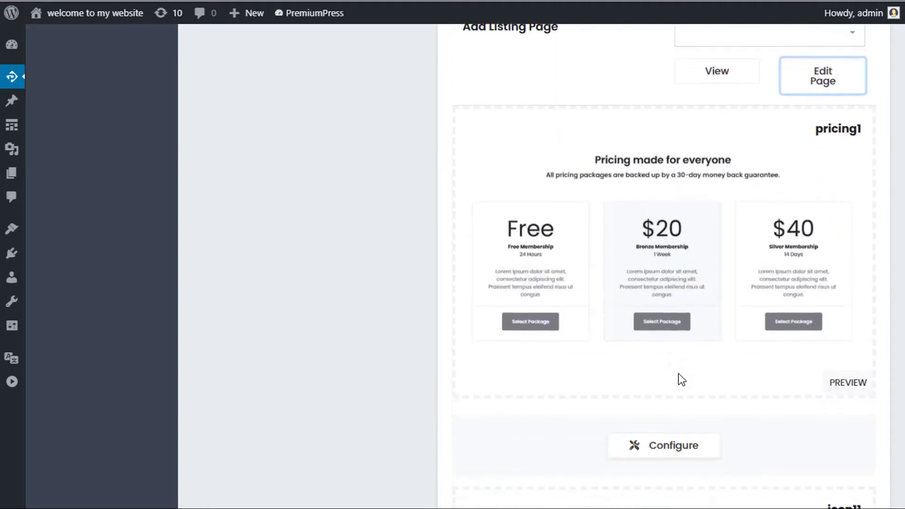
scroll(697, 330, up, 5)
scroll(705, 307, up, 2)
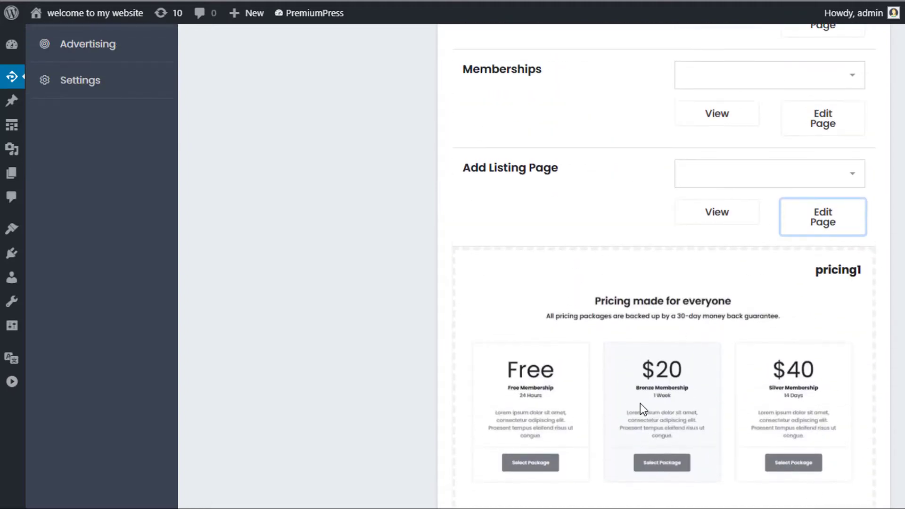
click(819, 232)
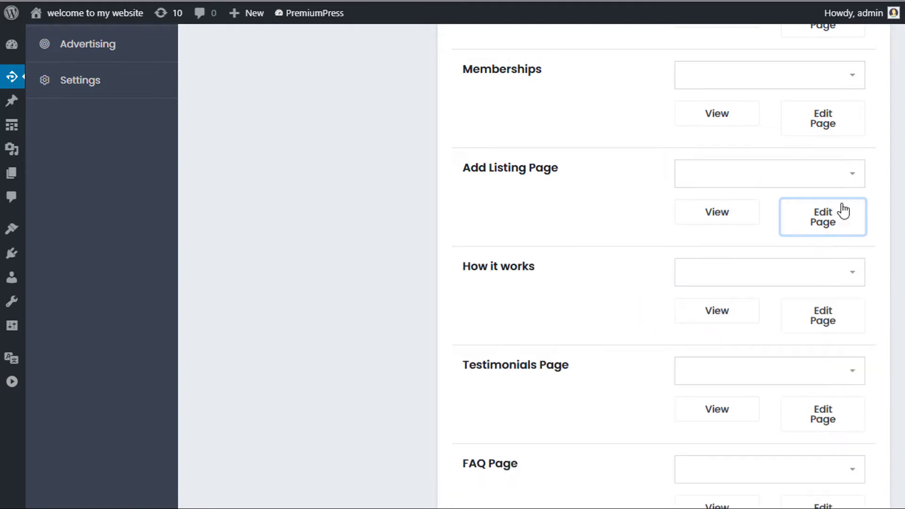
scroll(676, 366, down, 3)
scroll(824, 289, up, 4)
- Reopen the pricing1 block and open its Configure settings dialog
click(818, 291)
scroll(663, 382, down, 3)
click(828, 155)
click(828, 155)
scroll(692, 263, down, 3)
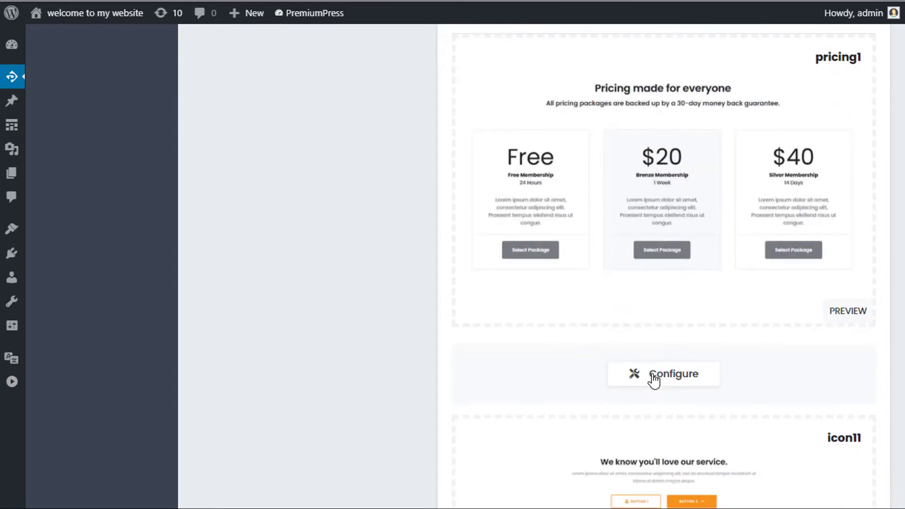
scroll(657, 205, down, 2)
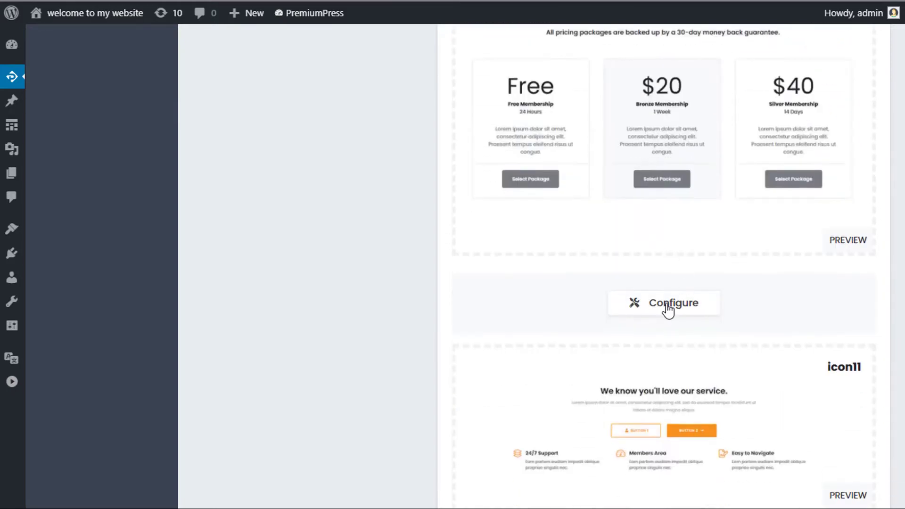
click(668, 309)
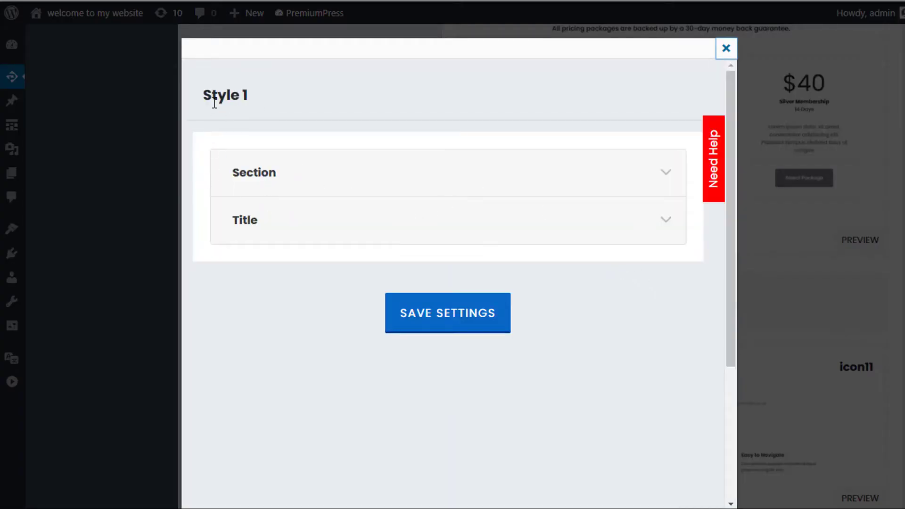
- Close the pricing1 settings dialog unchanged and reopen its Configure settings
click(727, 49)
scroll(626, 246, down, 2)
scroll(627, 247, up, 4)
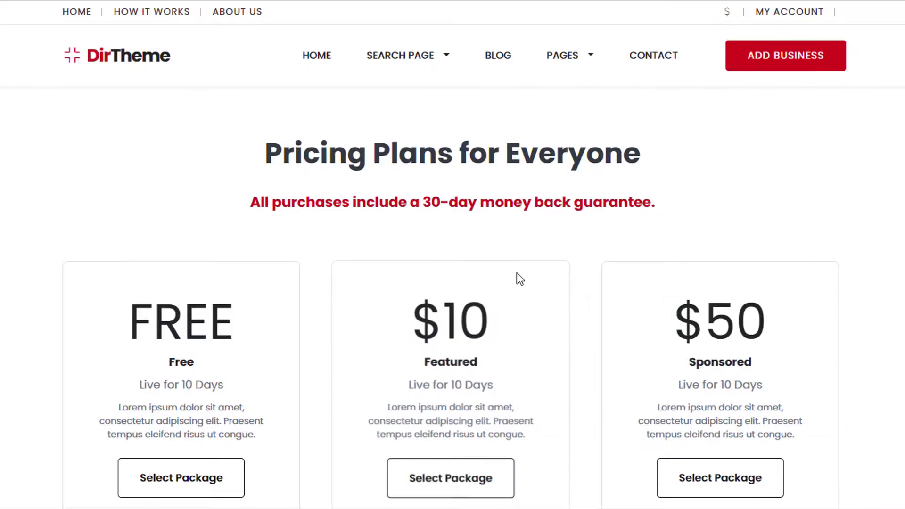
scroll(312, 207, down, 3)
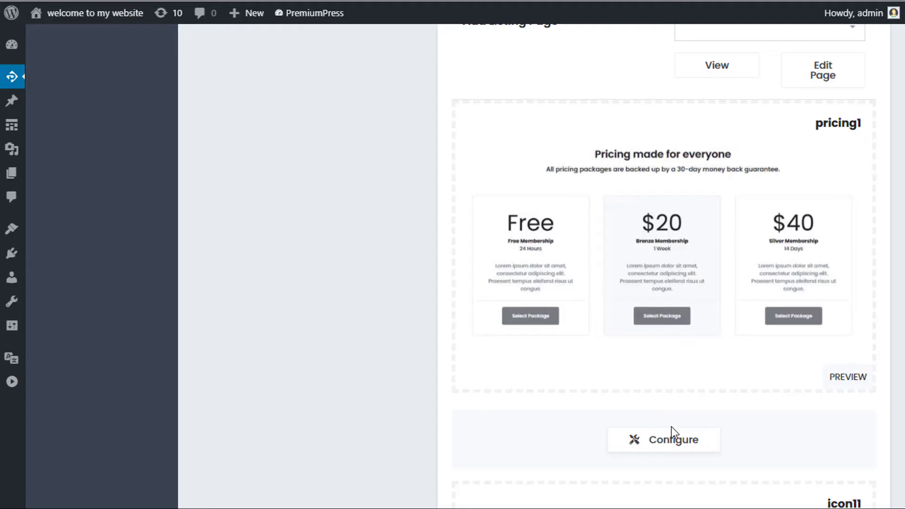
click(671, 428)
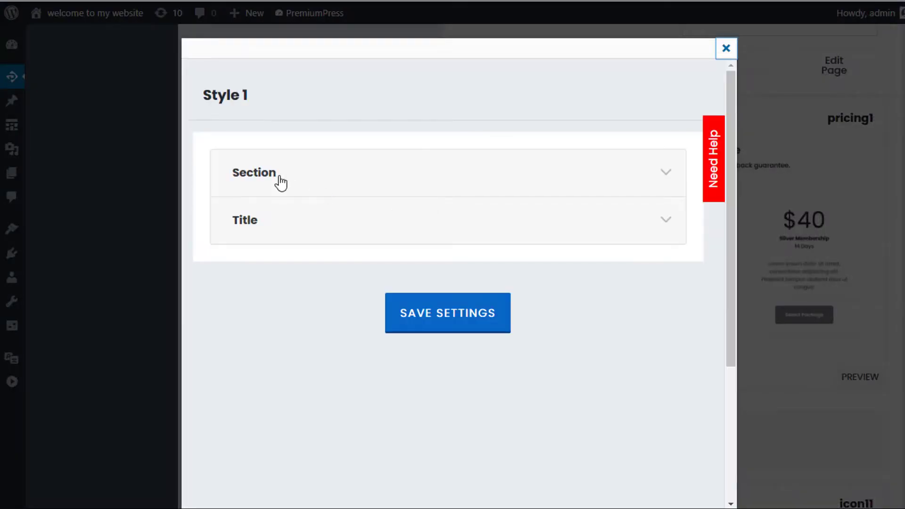
- Change the title to 'Pricing Plans for Everyone 123' and save the block settings
click(243, 230)
click(546, 273)
text(123)
scroll(320, 276, down, 15)
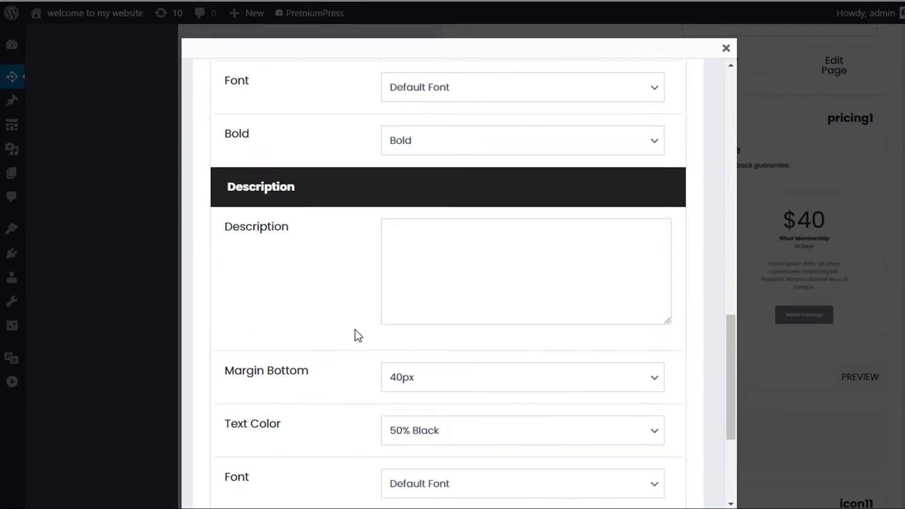
click(446, 434)
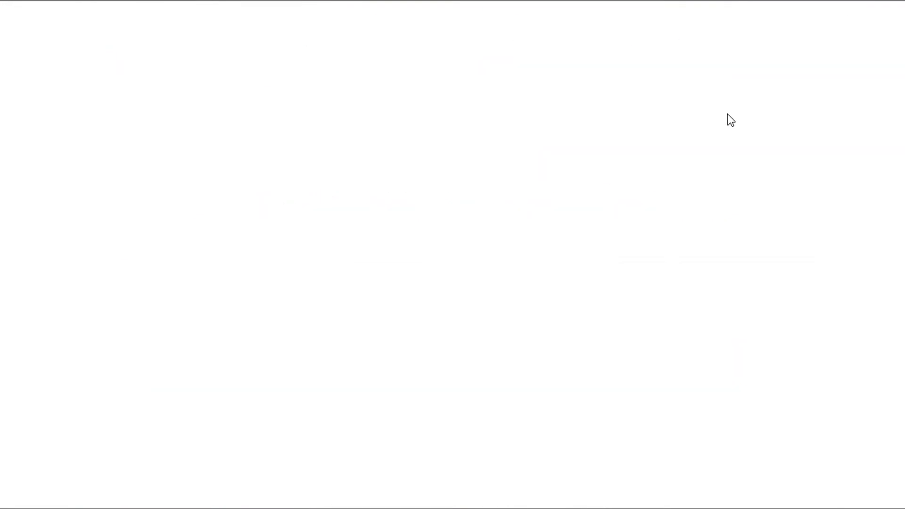
- Highlight the added '123' in the live 'Pricing Plans for Everyone 123' heading
drag(669, 159, 495, 159)
click(592, 159)
click(676, 162)
drag(667, 160, 608, 159)
click(615, 170)
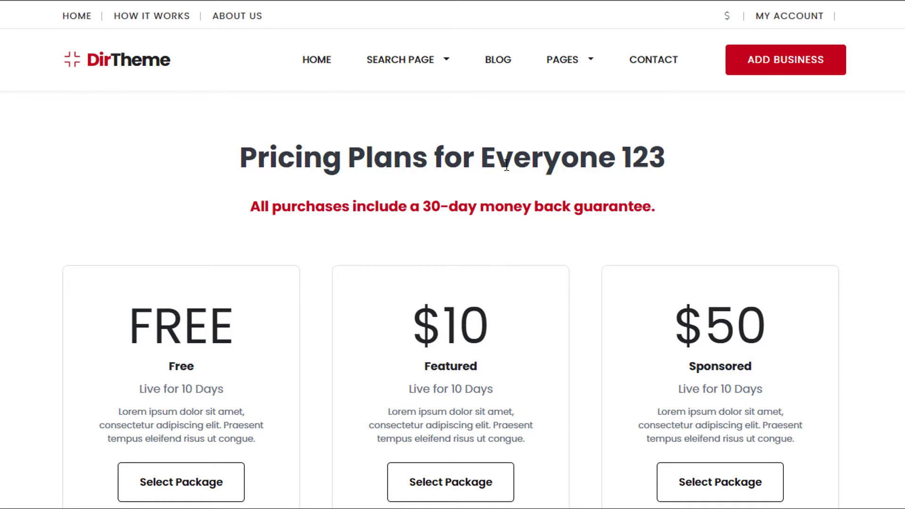
drag(495, 173, 513, 162)
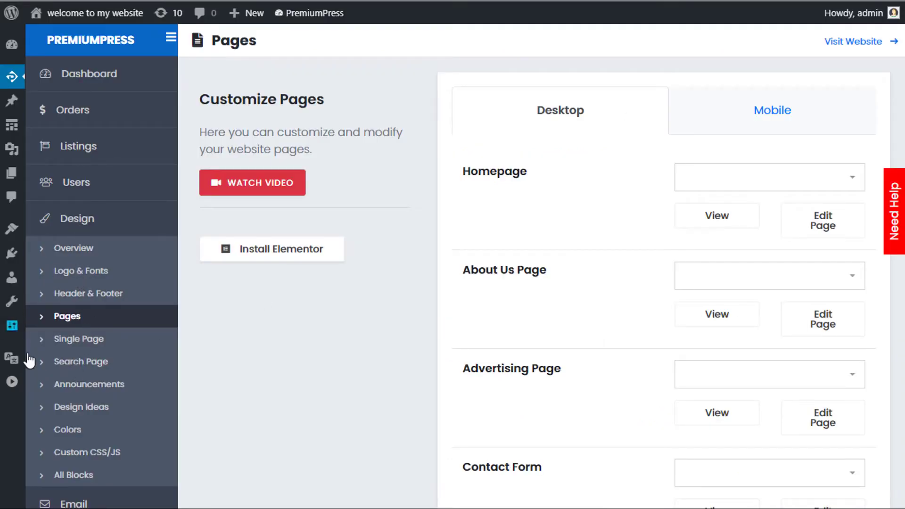
- Activate the Elementor plugin on the Installed Plugins page
click(17, 386)
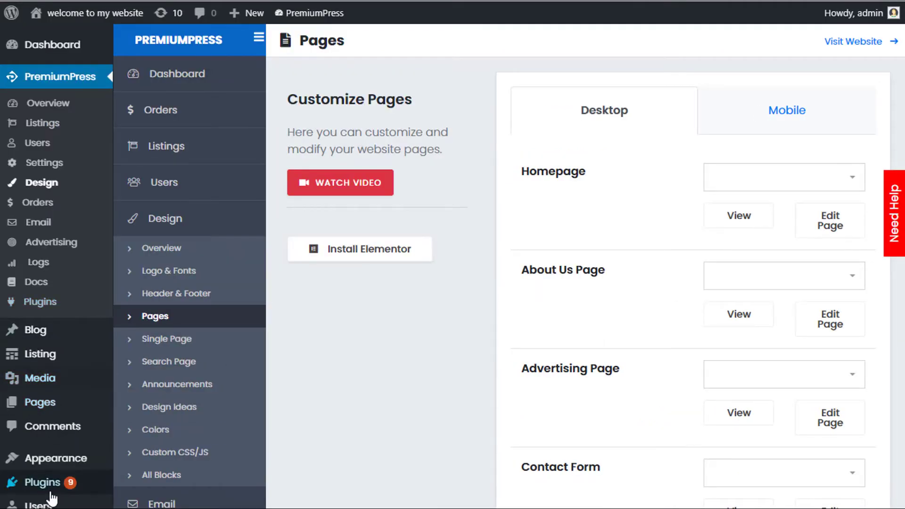
scroll(264, 245, down, 8)
scroll(212, 242, up, 4)
scroll(188, 283, down, 9)
scroll(174, 264, up, 3)
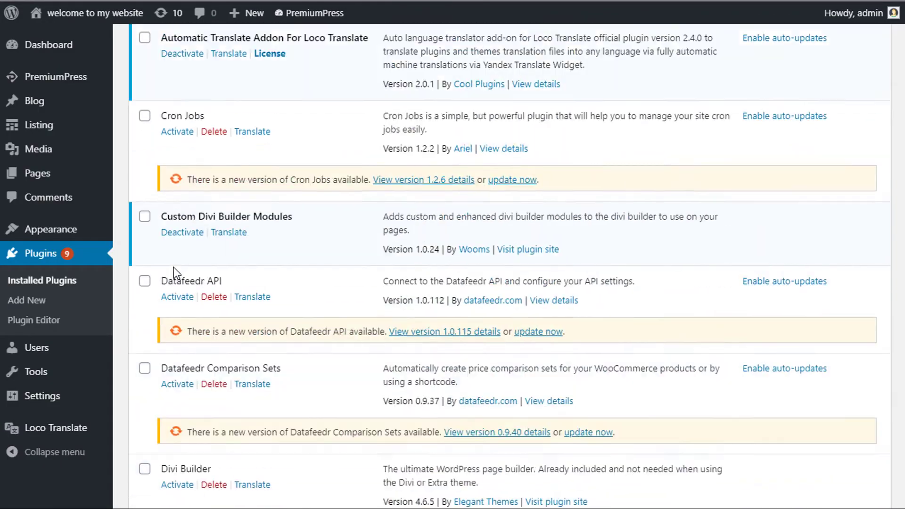
scroll(175, 264, down, 9)
click(177, 261)
scroll(177, 281, up, 15)
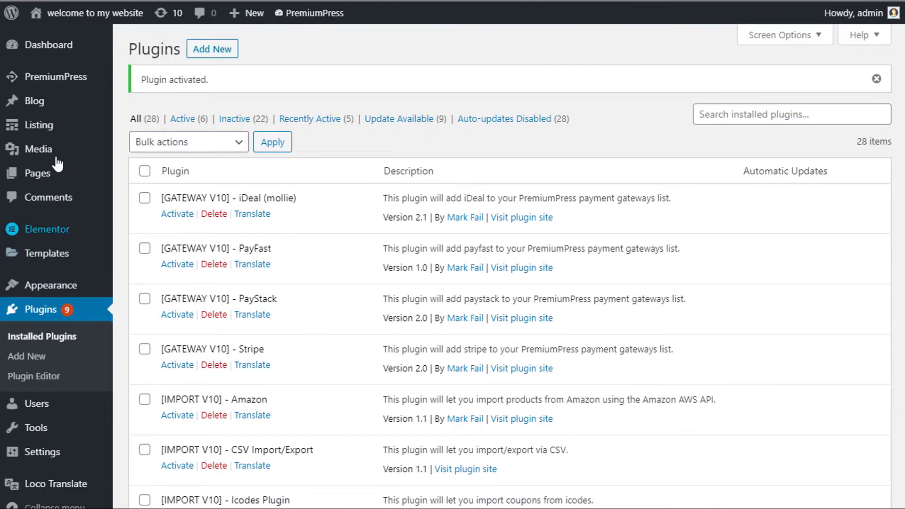
- Open PremiumPress Design > Edit Pages and scroll to the Add Listing Page row
click(62, 90)
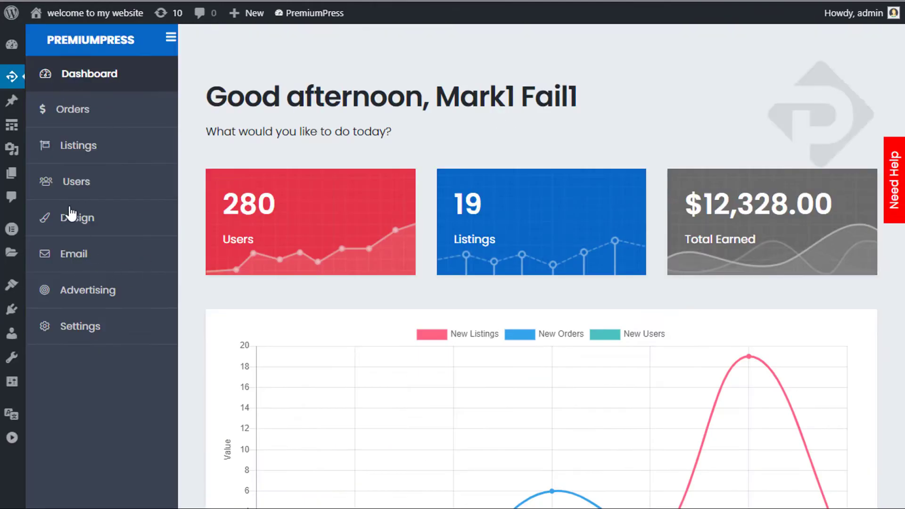
click(78, 228)
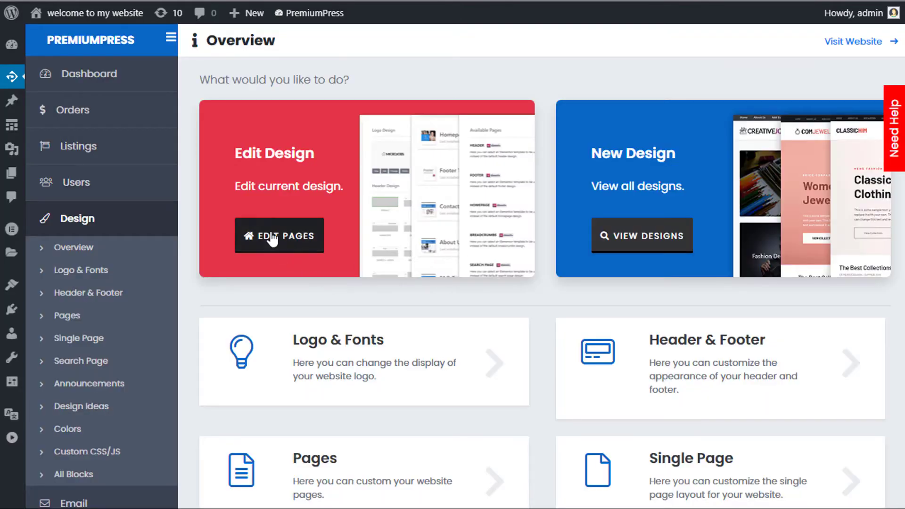
click(323, 236)
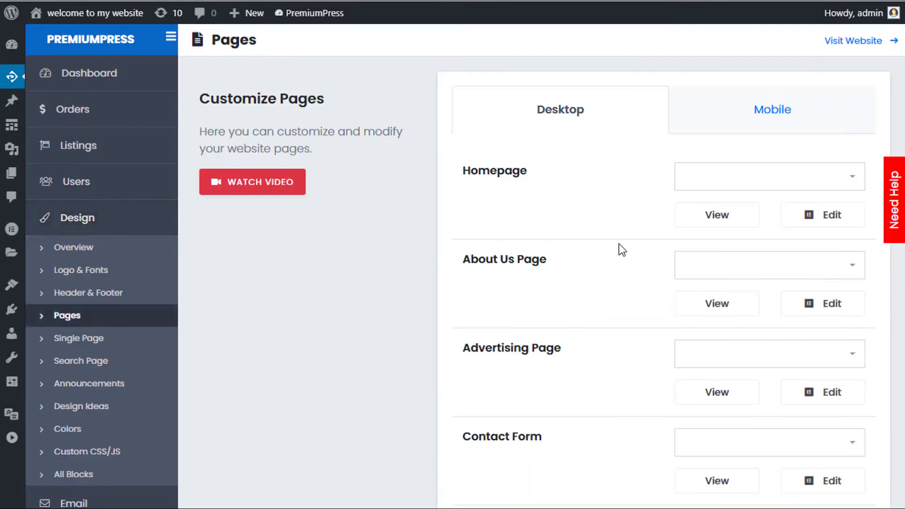
scroll(651, 255, down, 1)
scroll(651, 258, down, 3)
scroll(824, 289, up, 4)
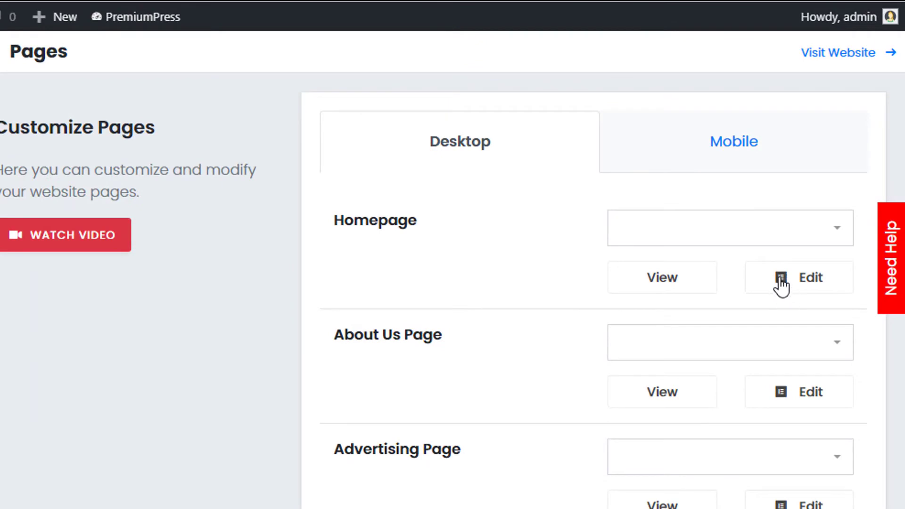
scroll(726, 317, down, 10)
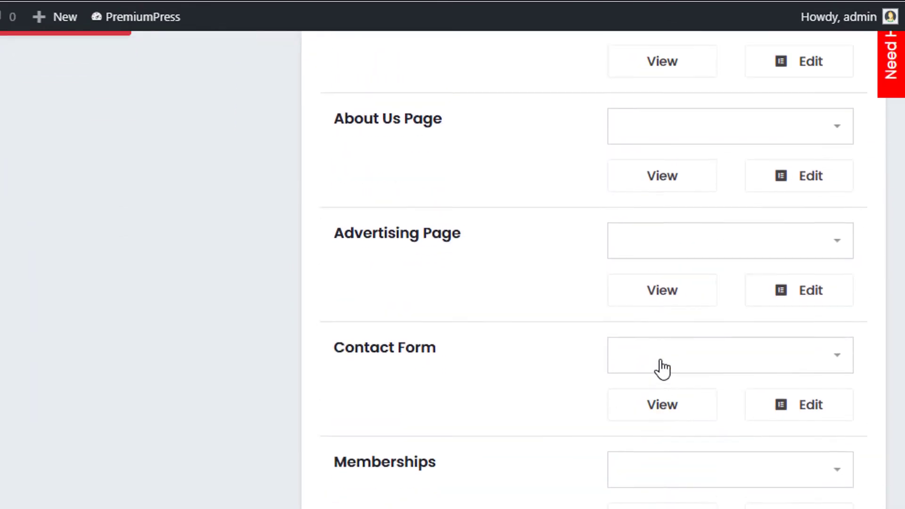
scroll(653, 363, down, 8)
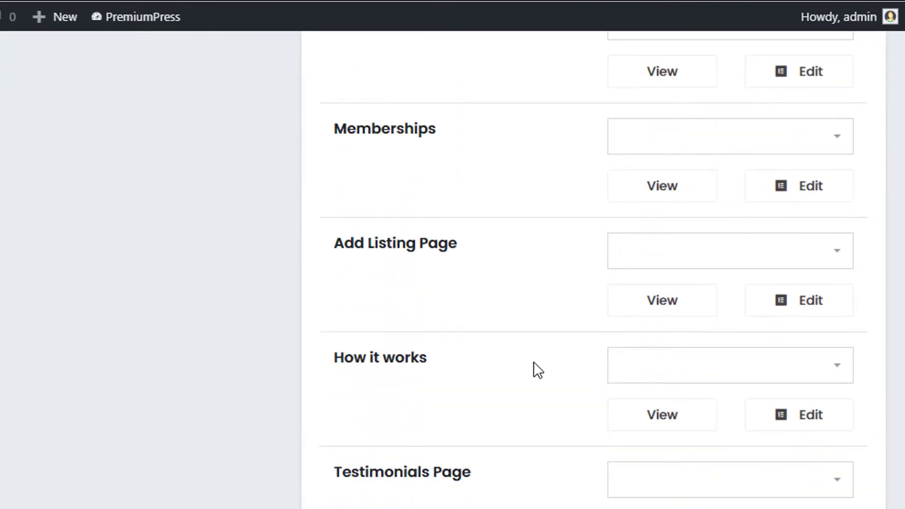
scroll(537, 311, down, 3)
scroll(618, 250, up, 8)
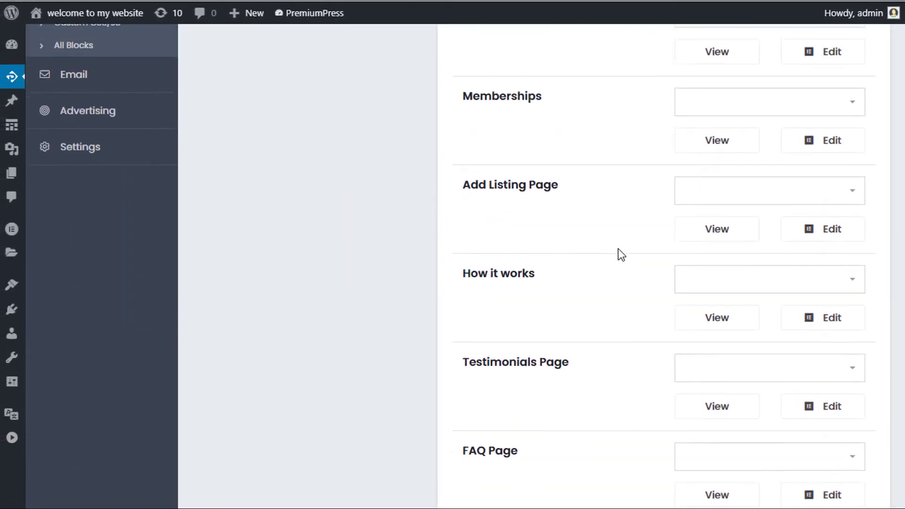
scroll(739, 303, up, 2)
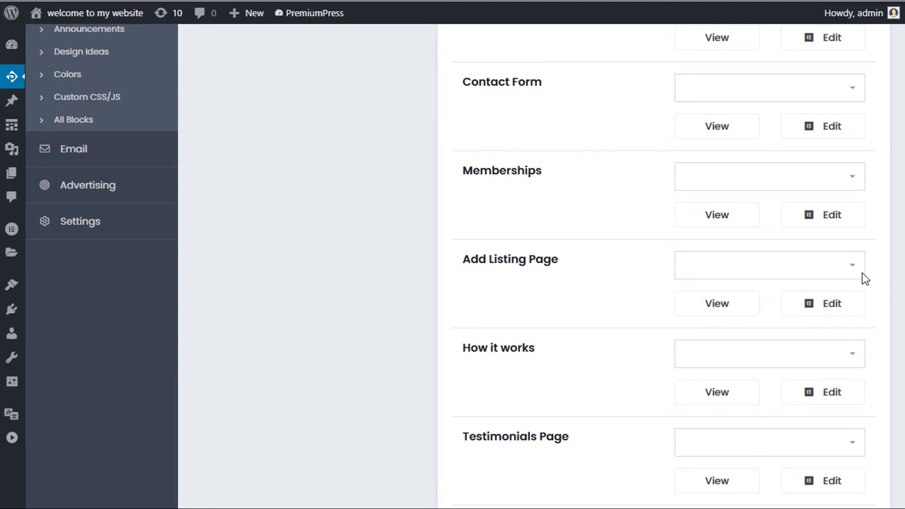
- Open the Add Listing Page in the Elementor editor
click(820, 311)
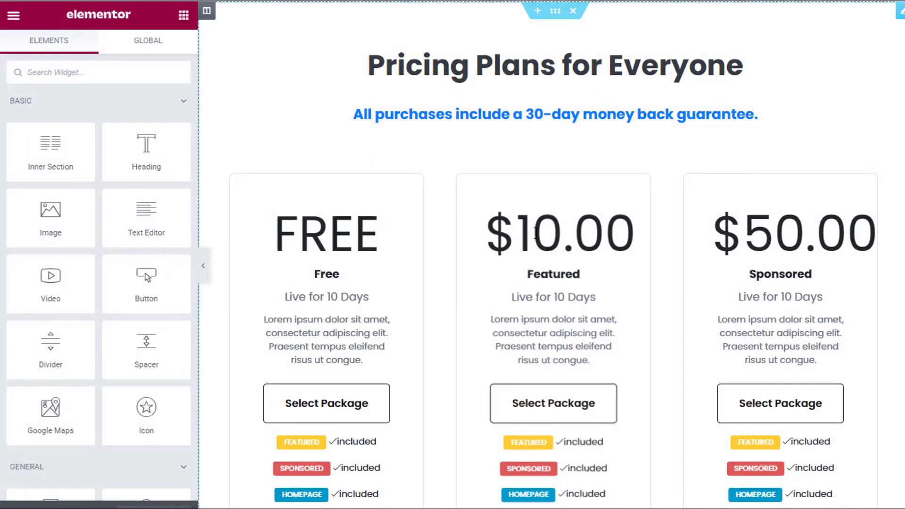
scroll(551, 242, down, 2)
scroll(511, 285, up, 2)
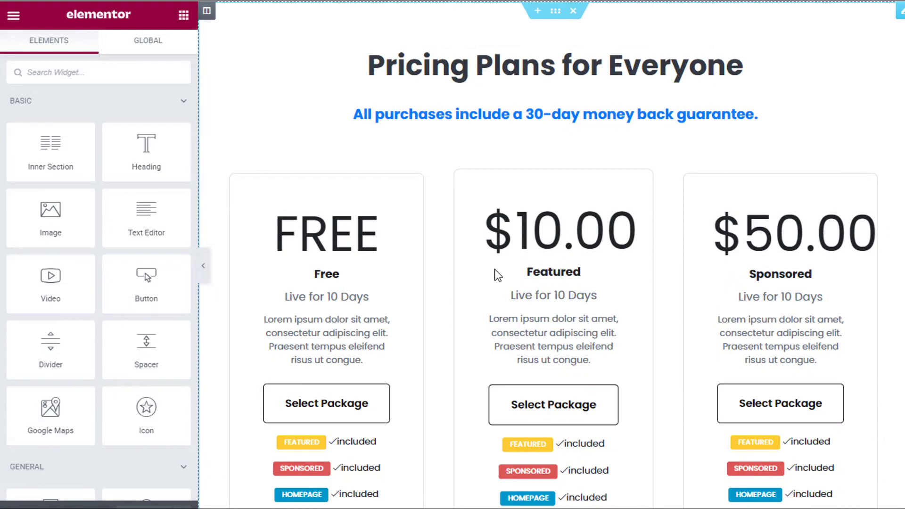
scroll(494, 269, down, 6)
scroll(465, 368, up, 6)
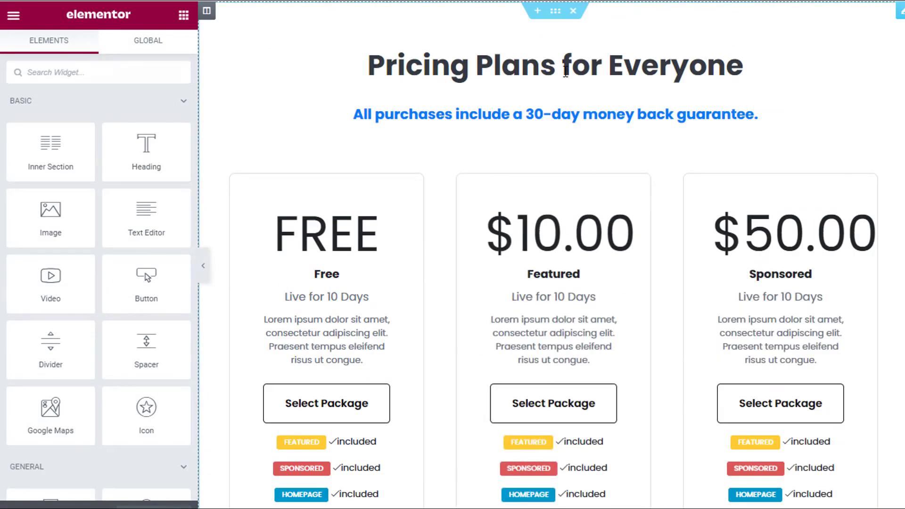
- Replace the pricing heading text with 'THANKS FOR VIEWING'
click(605, 67)
triple_click(493, 65)
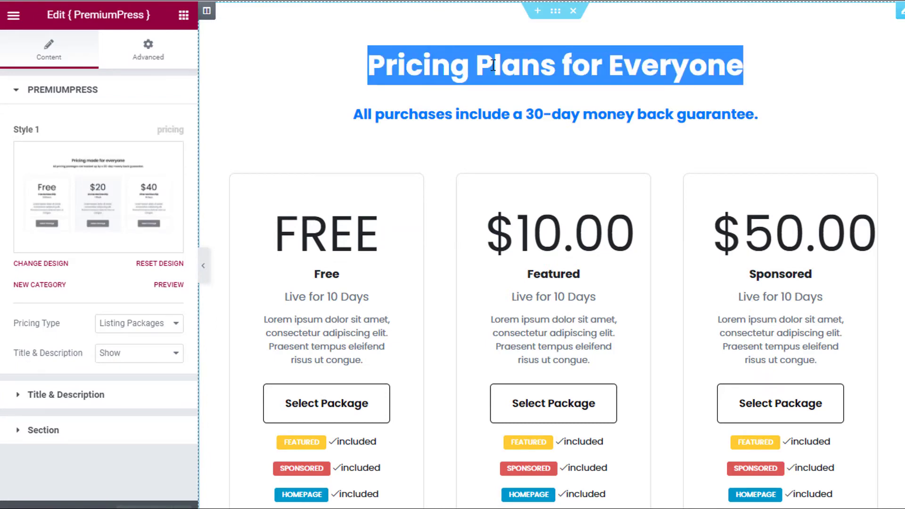
text(THANKS FOR VI)
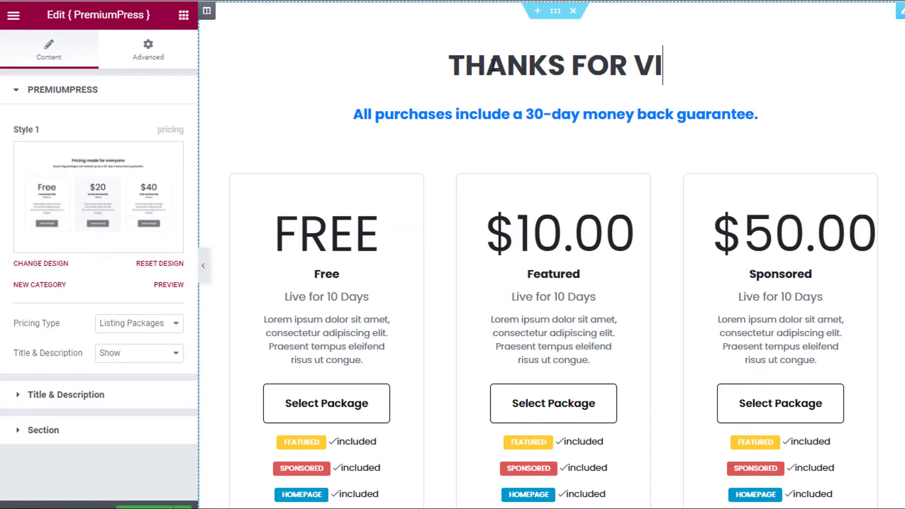
text(EWING)
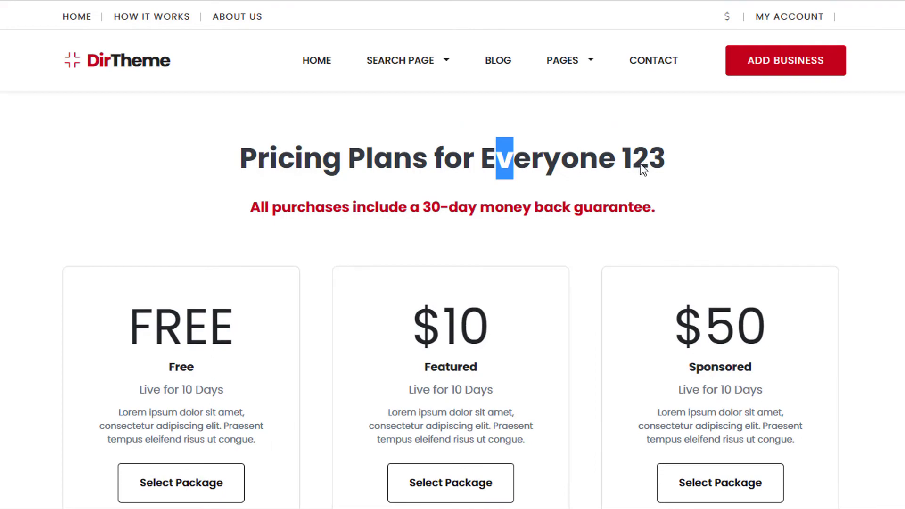
- Reload the Add Listing pricing page and review the 'THANKS FOR VIEWING' heading
key(F5)
drag(608, 159, 353, 158)
click(518, 186)
scroll(496, 196, down, 2)
scroll(560, 151, up, 2)
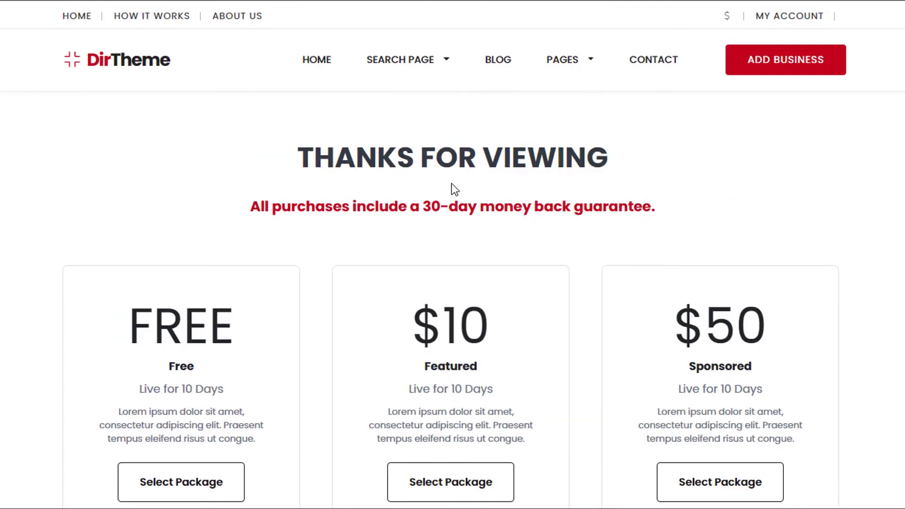
scroll(394, 363, down, 5)
scroll(564, 397, up, 5)
scroll(314, 386, down, 6)
scroll(648, 162, up, 6)
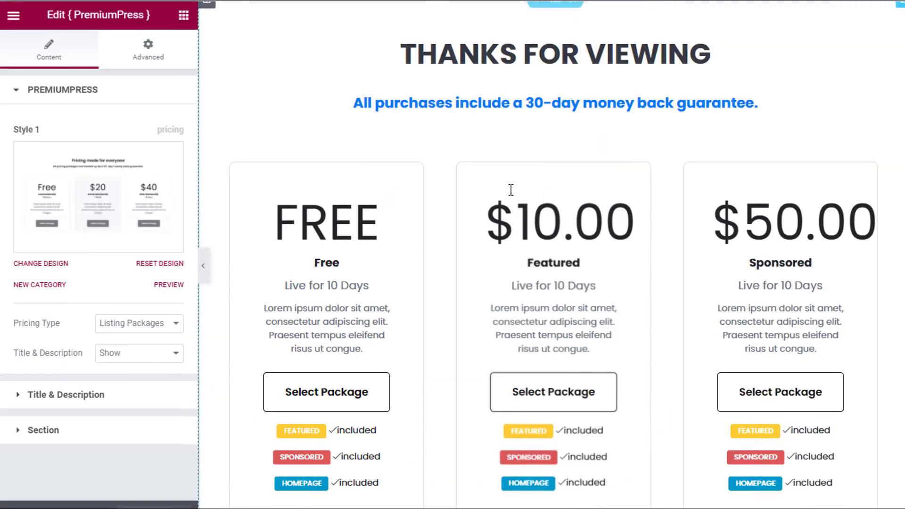
scroll(501, 275, down, 6)
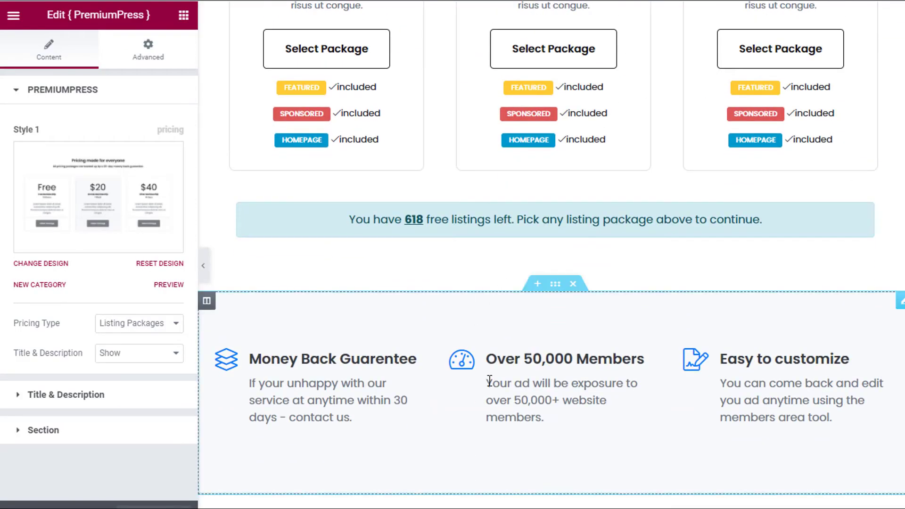
scroll(504, 396, up, 6)
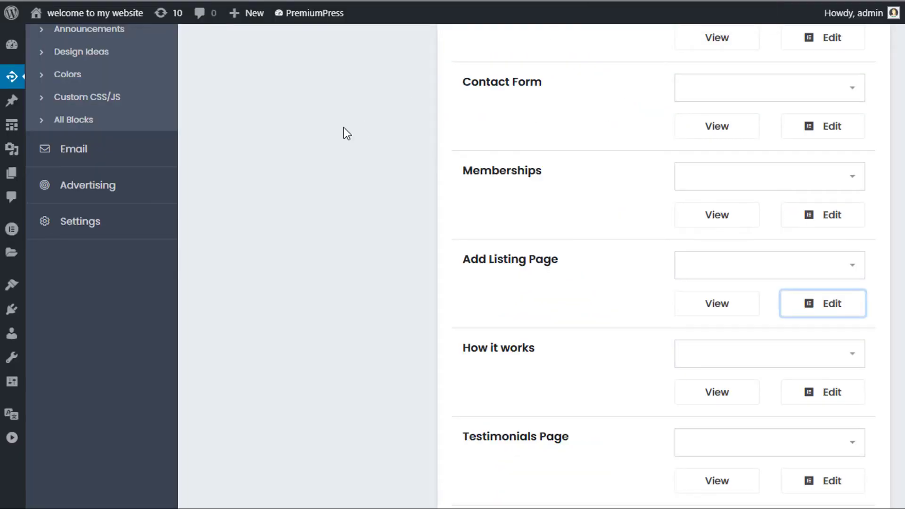
scroll(343, 133, up, 4)
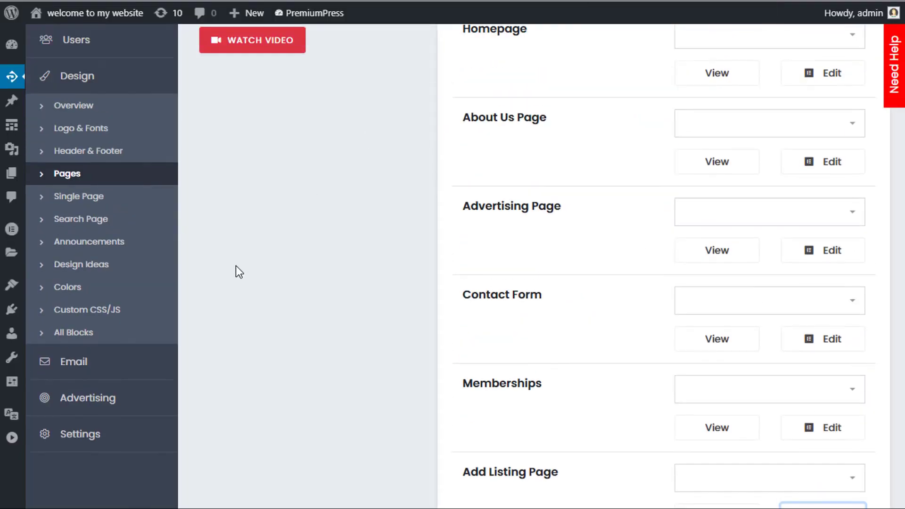
- Deactivate Elementor in Installed Plugins, choosing Skip & Deactivate in Quick Feedback
click(12, 437)
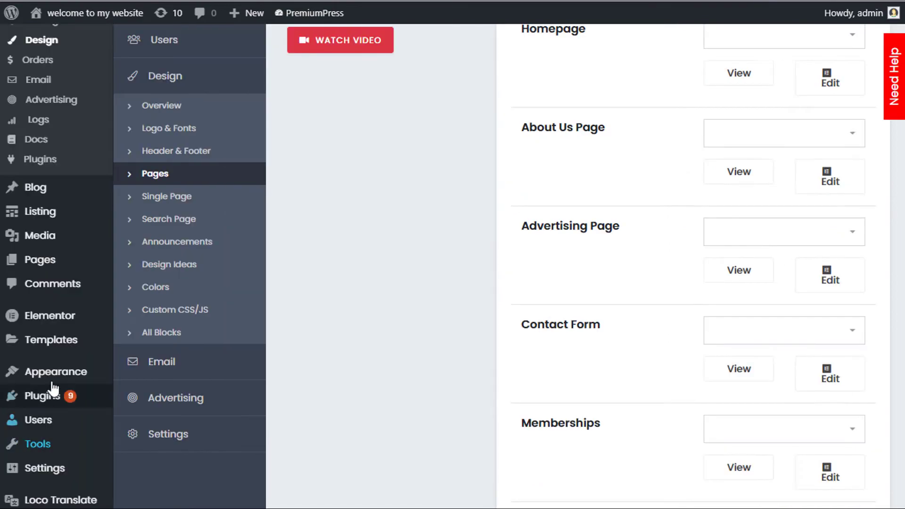
click(41, 395)
scroll(208, 317, down, 7)
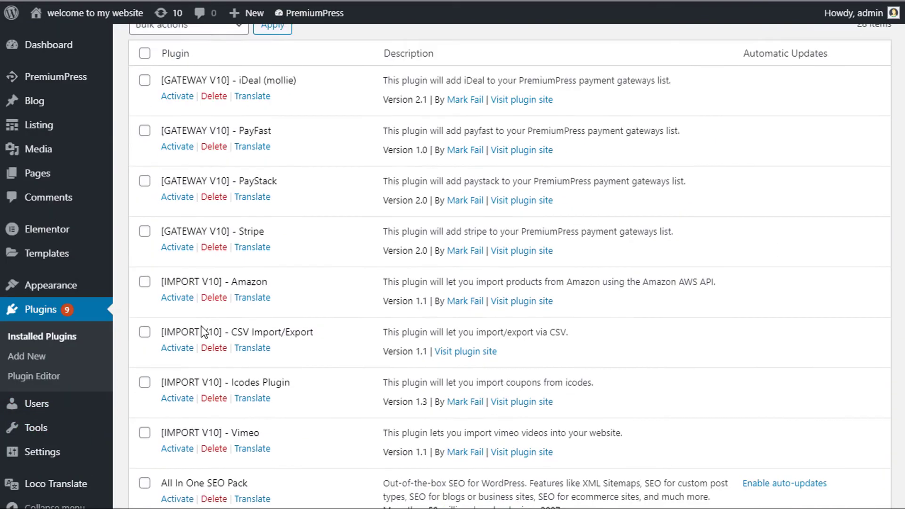
scroll(194, 384, down, 10)
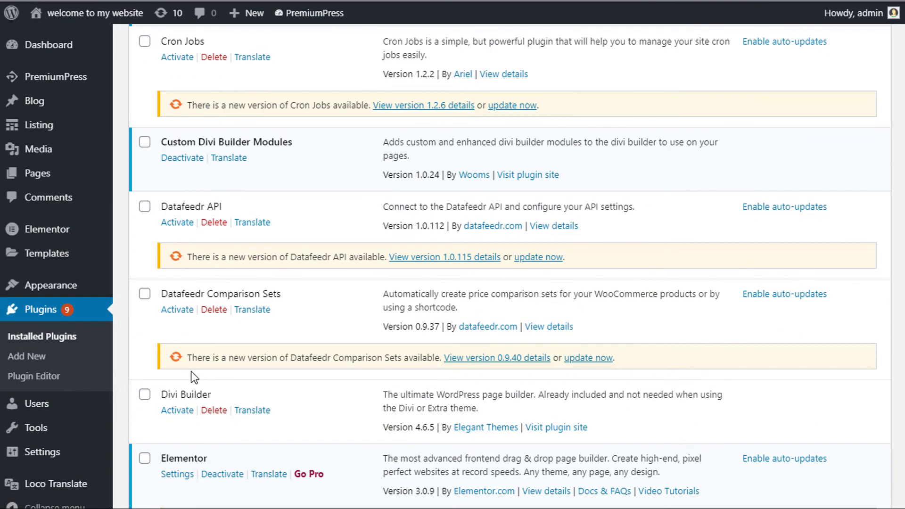
click(222, 332)
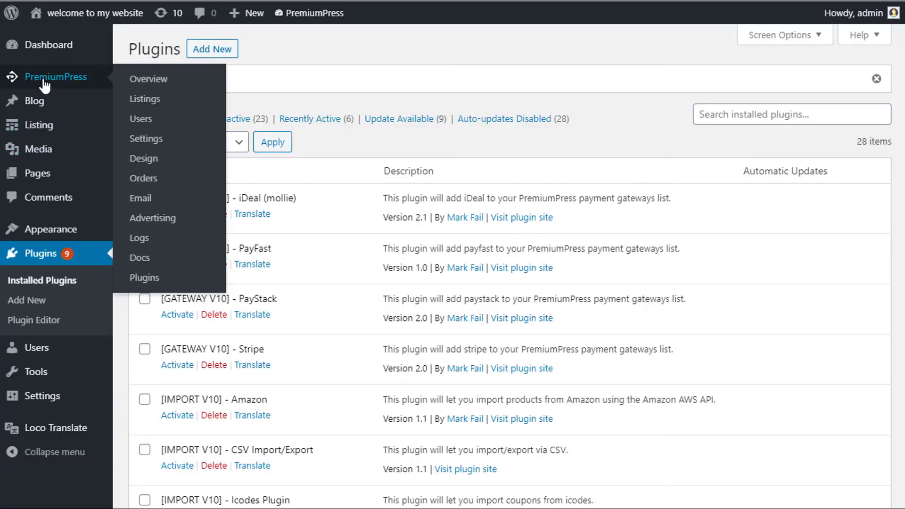
click(44, 84)
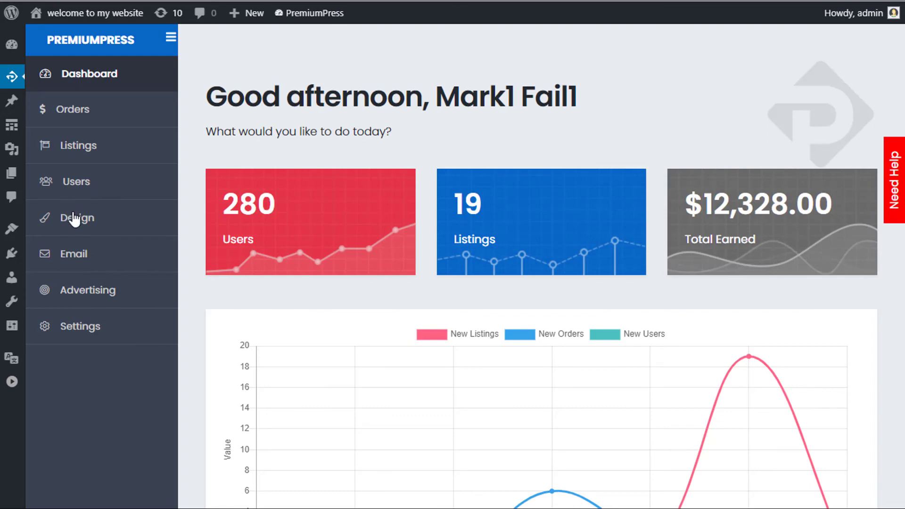
- In PremiumPress Design > Pages, set the Add Listing Page to Default Design and save
click(78, 218)
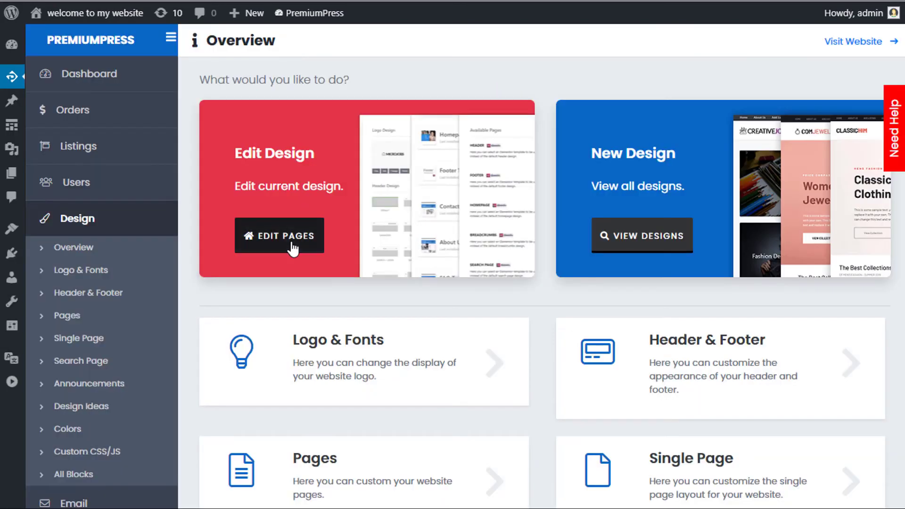
click(292, 243)
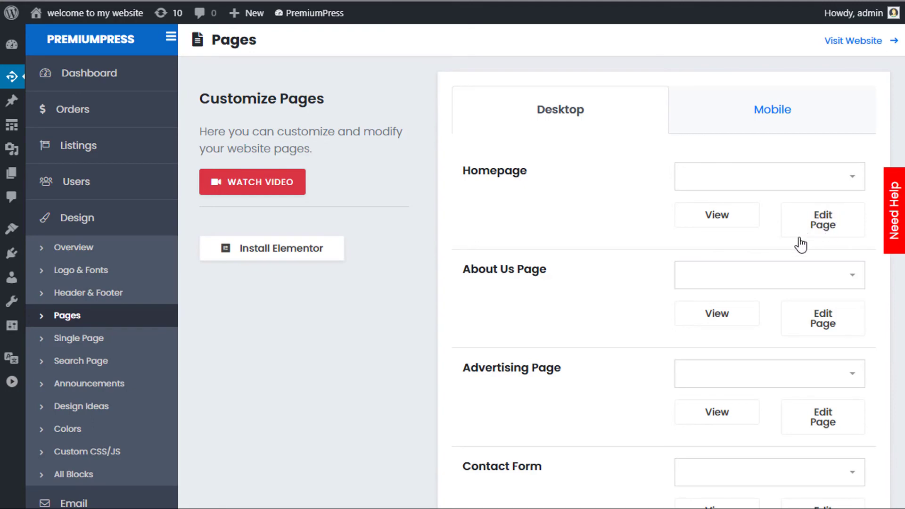
scroll(807, 196, down, 3)
scroll(816, 256, down, 2)
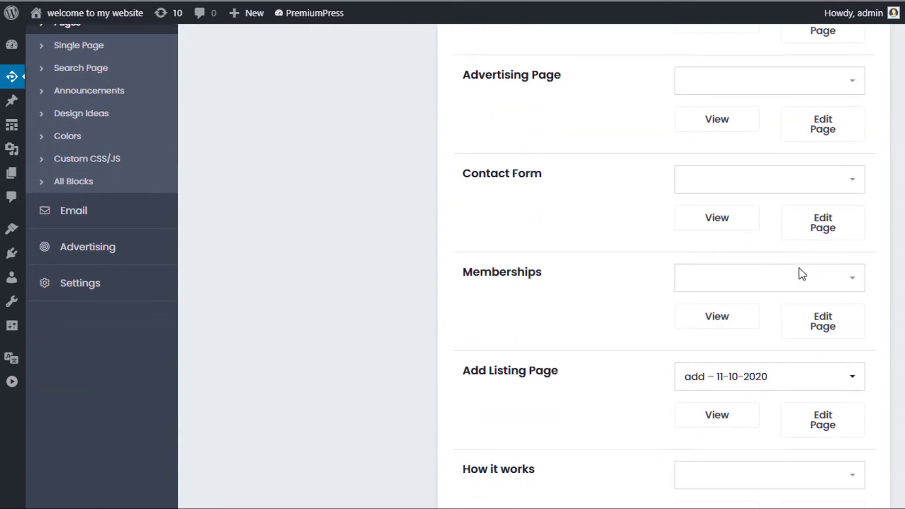
scroll(782, 261, down, 3)
scroll(764, 266, up, 8)
click(762, 258)
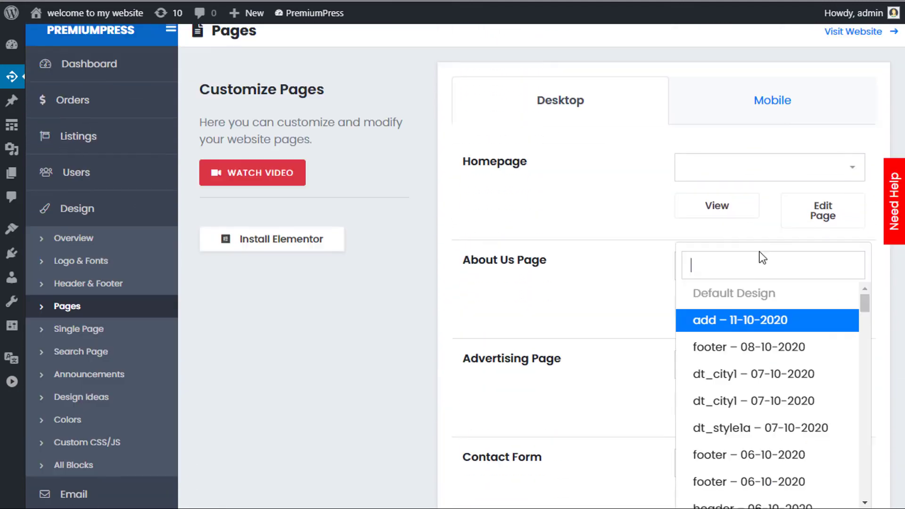
click(731, 293)
scroll(605, 283, down, 20)
click(685, 325)
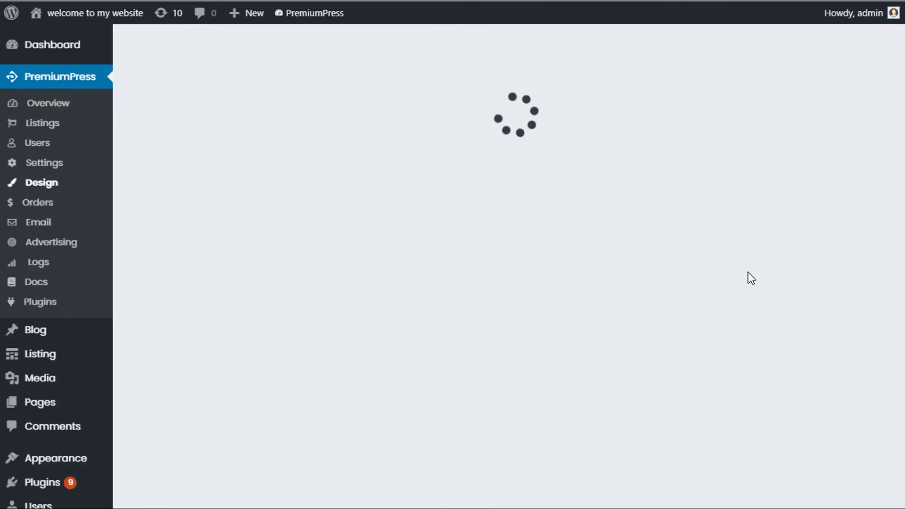
scroll(748, 275, down, 9)
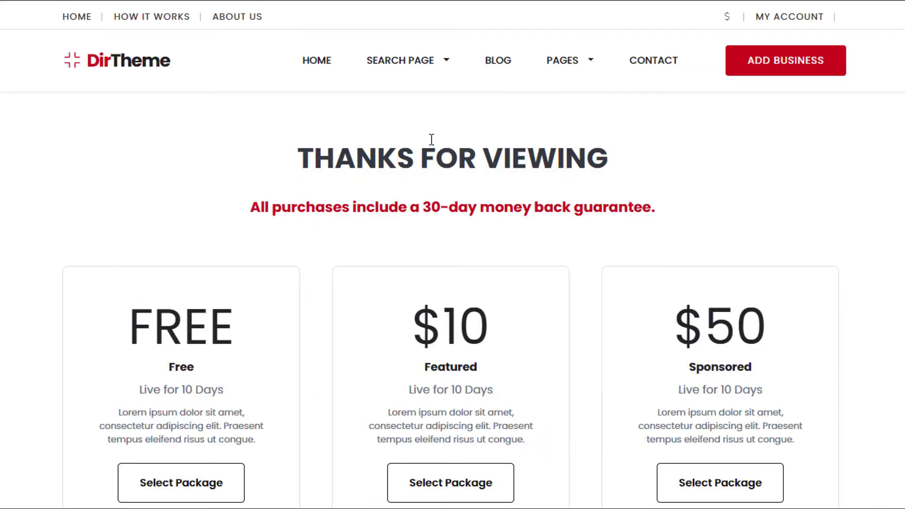
- Reload the front-end page to confirm the 'Pricing Plans for Everyone 123' heading, then dismiss the saved notice
key(F5)
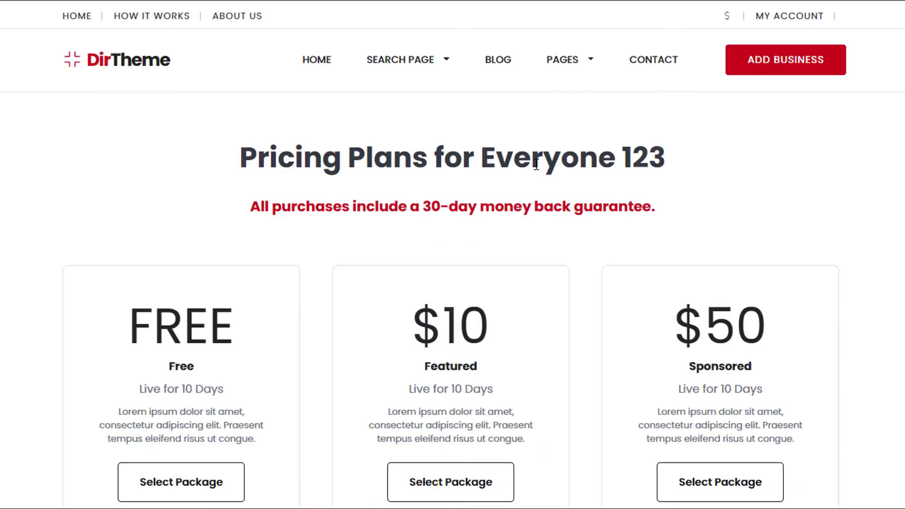
drag(624, 159, 431, 171)
click(431, 171)
scroll(632, 188, down, 2)
scroll(631, 188, up, 2)
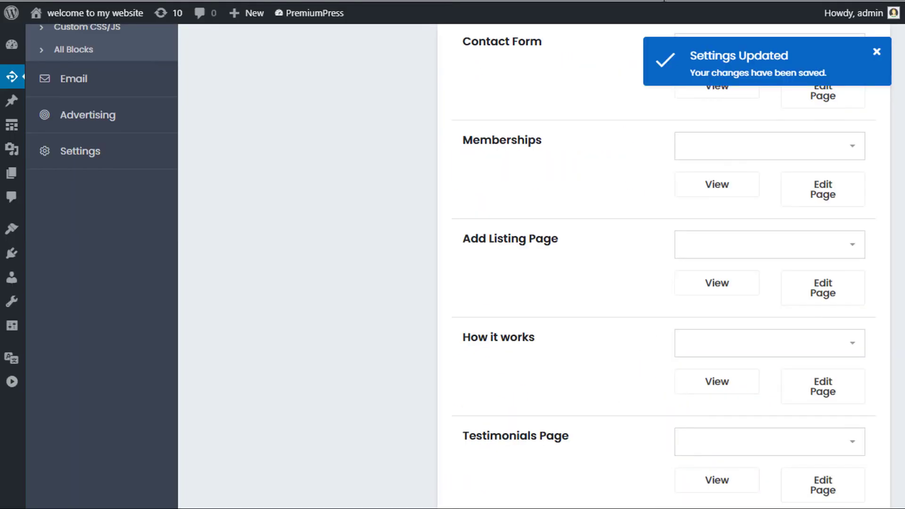
scroll(800, 250, down, 4)
scroll(829, 165, up, 3)
click(876, 52)
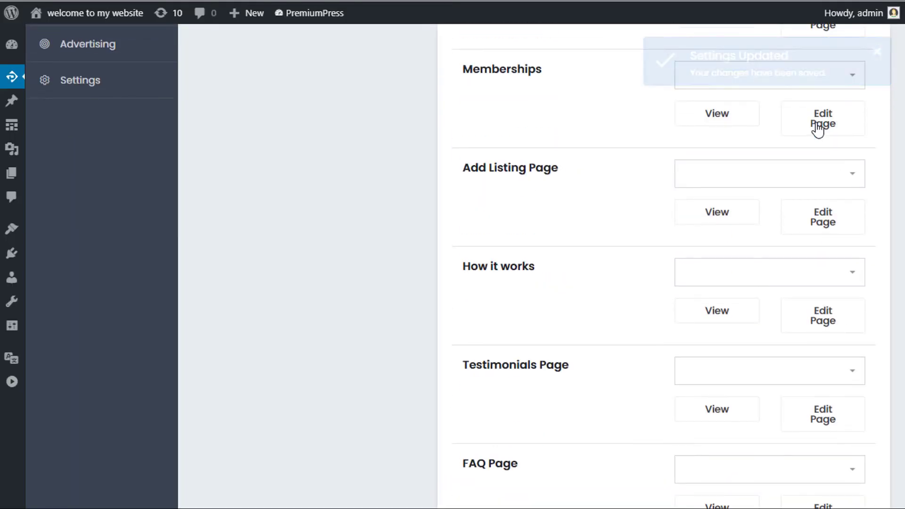
- Reveal the Add Listing page's pricing1 and icon11 blocks with Edit Page and look through them
scroll(795, 187, down, 2)
scroll(642, 228, up, 2)
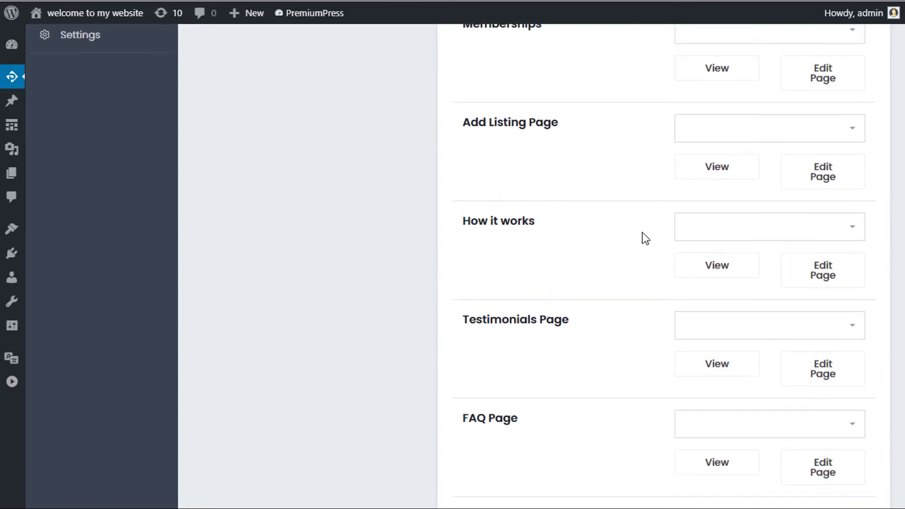
click(815, 229)
scroll(782, 222, down, 4)
scroll(772, 208, down, 2)
scroll(743, 232, up, 3)
scroll(748, 205, down, 3)
scroll(654, 283, up, 3)
scroll(737, 195, down, 3)
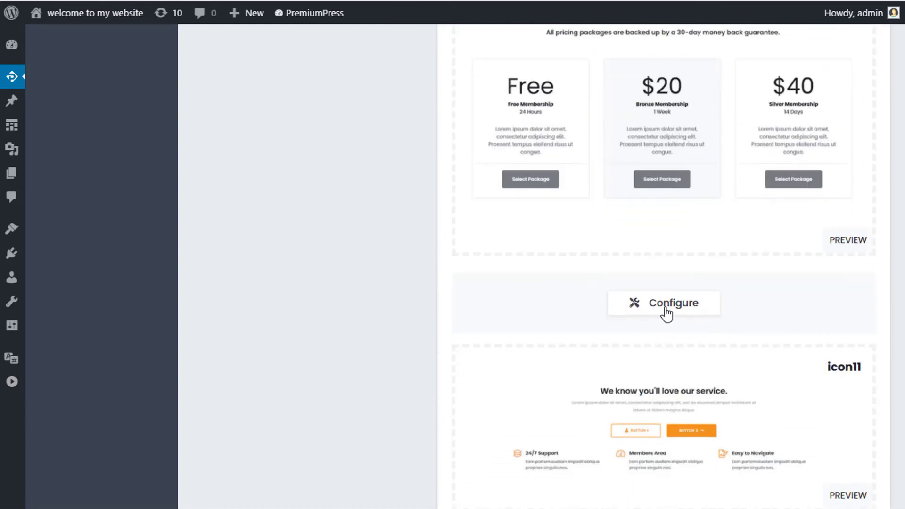
scroll(748, 349, down, 3)
scroll(745, 305, up, 5)
scroll(716, 312, down, 3)
scroll(688, 302, up, 5)
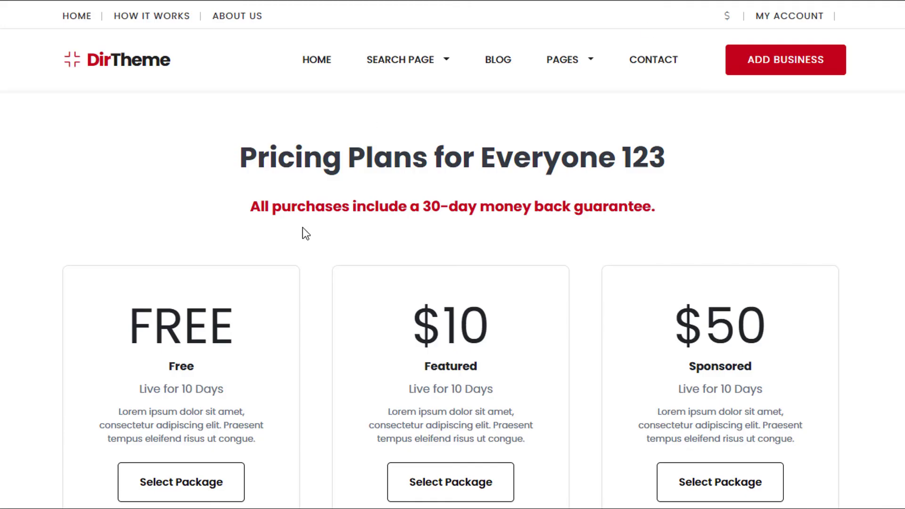
scroll(303, 232, down, 9)
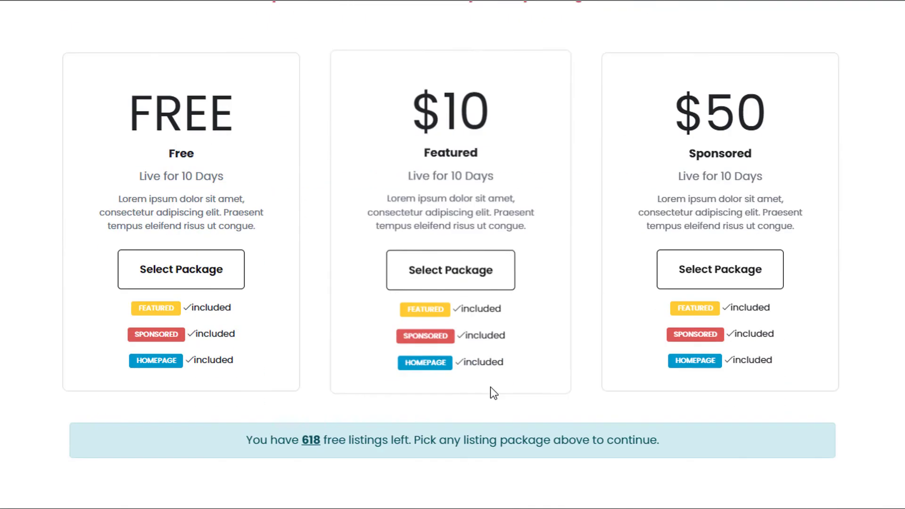
scroll(307, 282, up, 6)
scroll(360, 196, up, 3)
scroll(490, 385, down, 4)
scroll(587, 287, up, 4)
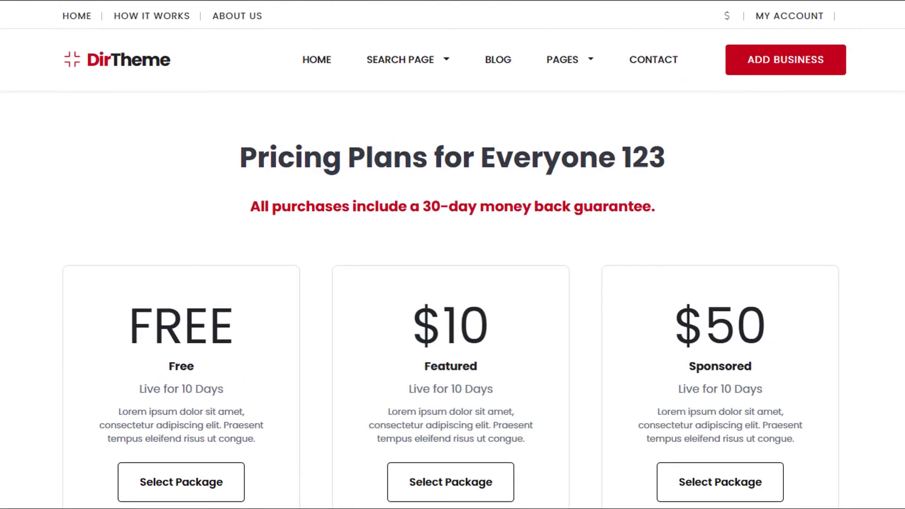
scroll(472, 236, down, 3)
scroll(408, 222, up, 3)
- Compare the front-end pricing heading, then close that tab to return to the block layout
drag(531, 156, 433, 151)
click(420, 190)
key(ctrl+w)
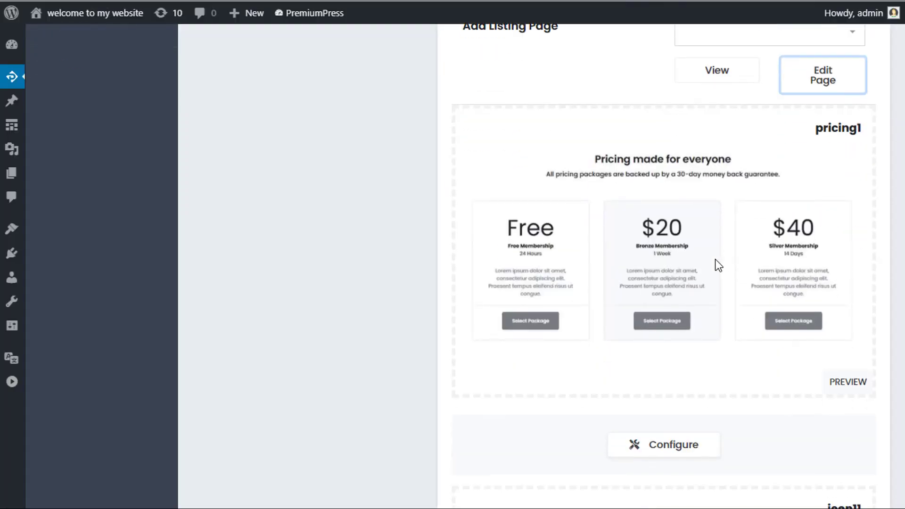
scroll(718, 265, down, 2)
scroll(739, 311, down, 6)
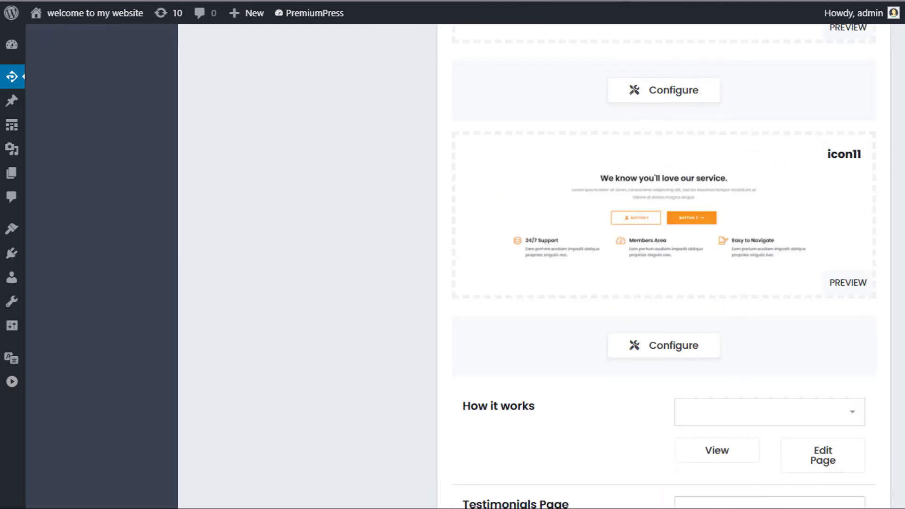